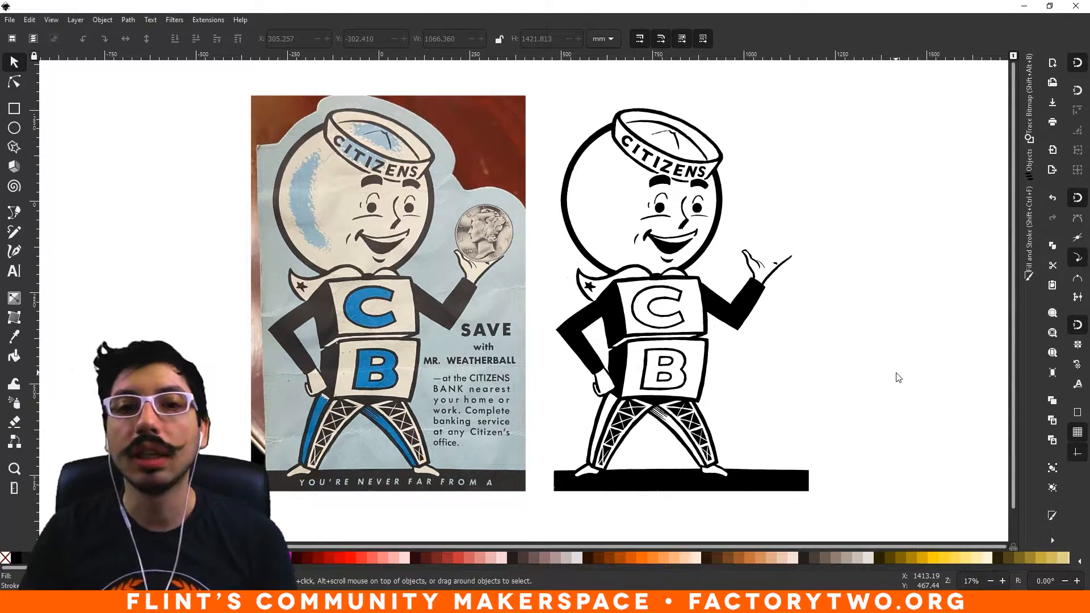
# - Trace the black-and-white mascot bitmap into a vector path using a single brightness-cutoff scan with a 0.450 threshold
pyautogui.click(715, 257)
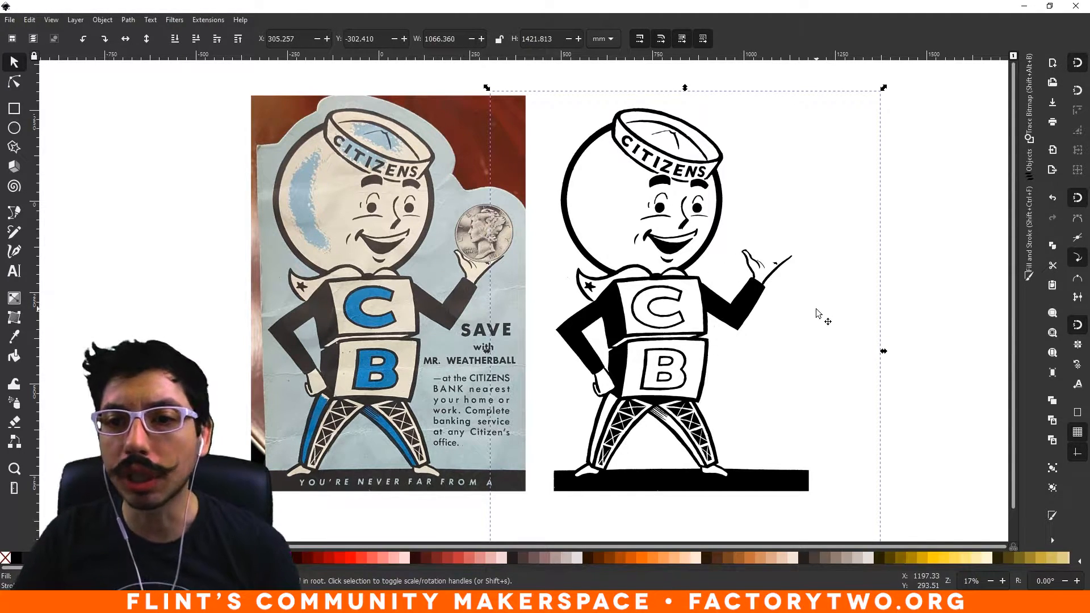
pyautogui.moveTo(740, 301); pyautogui.dragTo(661, 296)
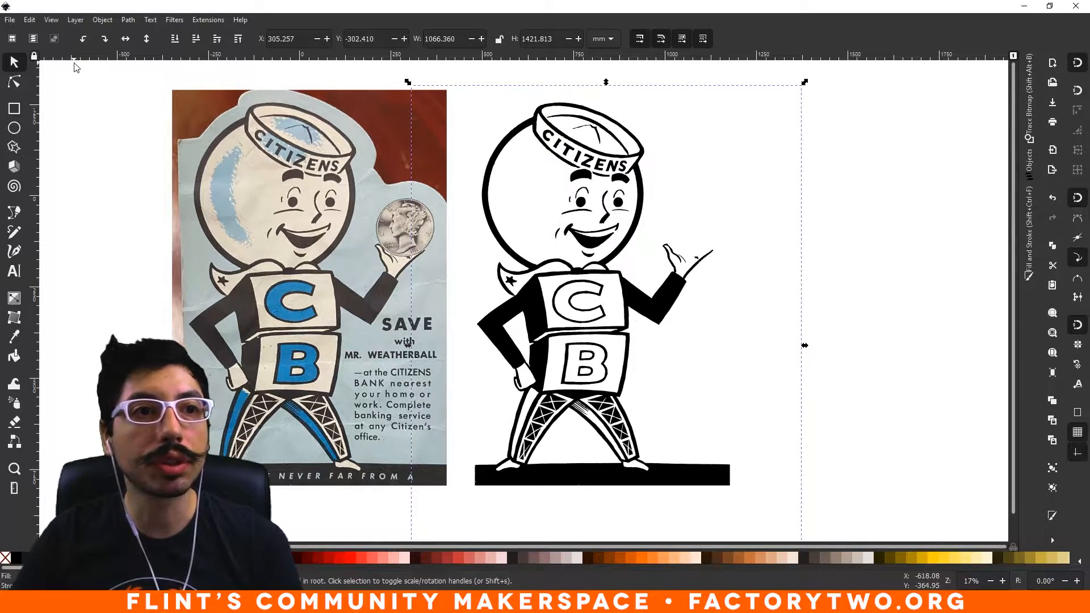
pyautogui.click(128, 22)
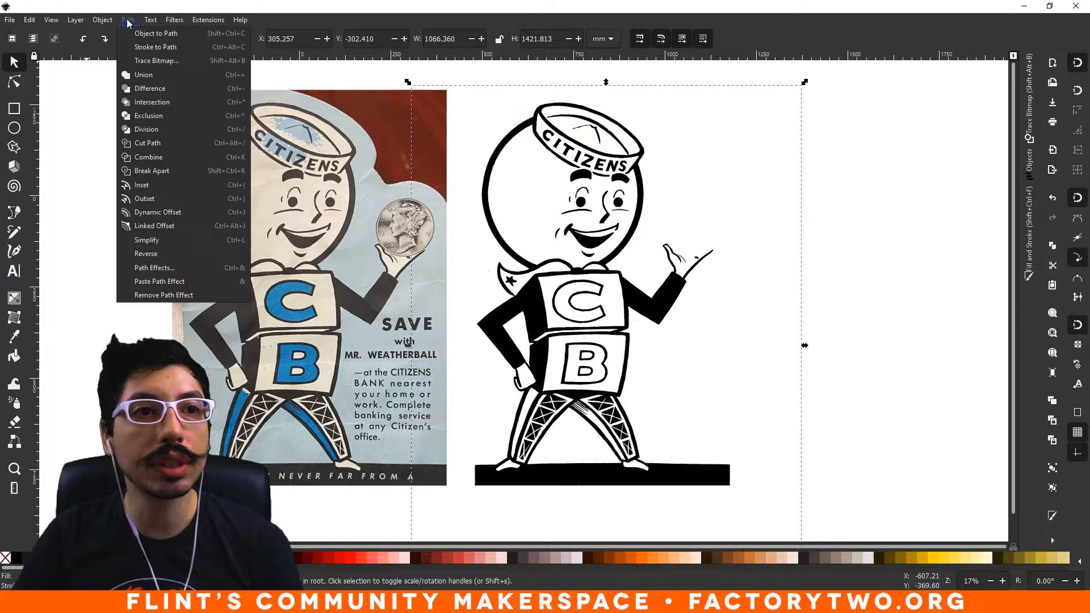
pyautogui.click(154, 60)
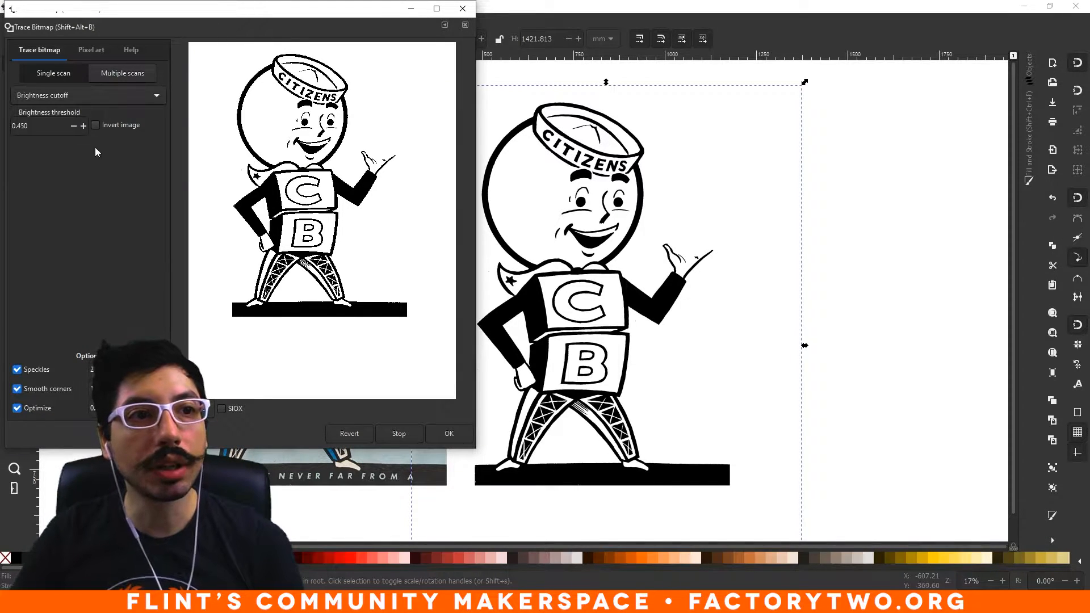
pyautogui.moveTo(124, 12)
pyautogui.mouseDown()
pyautogui.moveTo(167, 60)
pyautogui.moveTo(148, 41)
pyautogui.mouseUp()
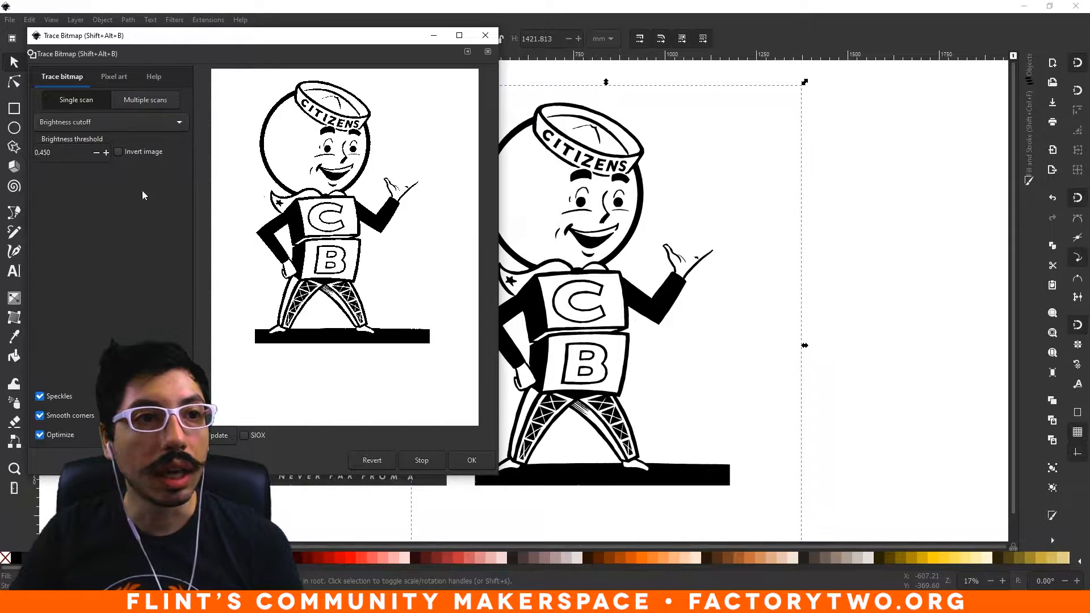
pyautogui.click(471, 460)
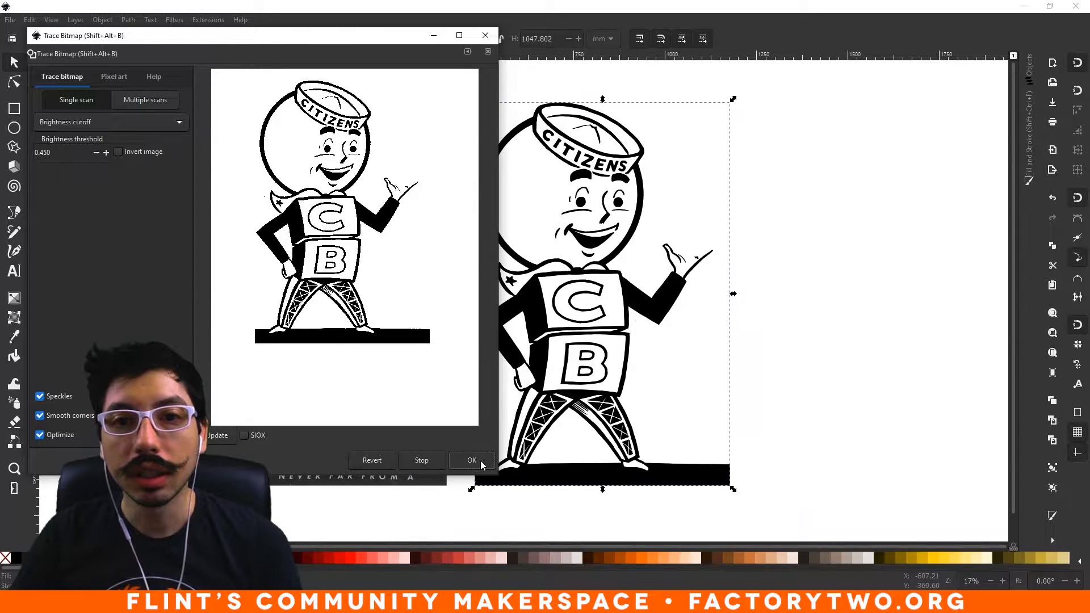
pyautogui.click(464, 53)
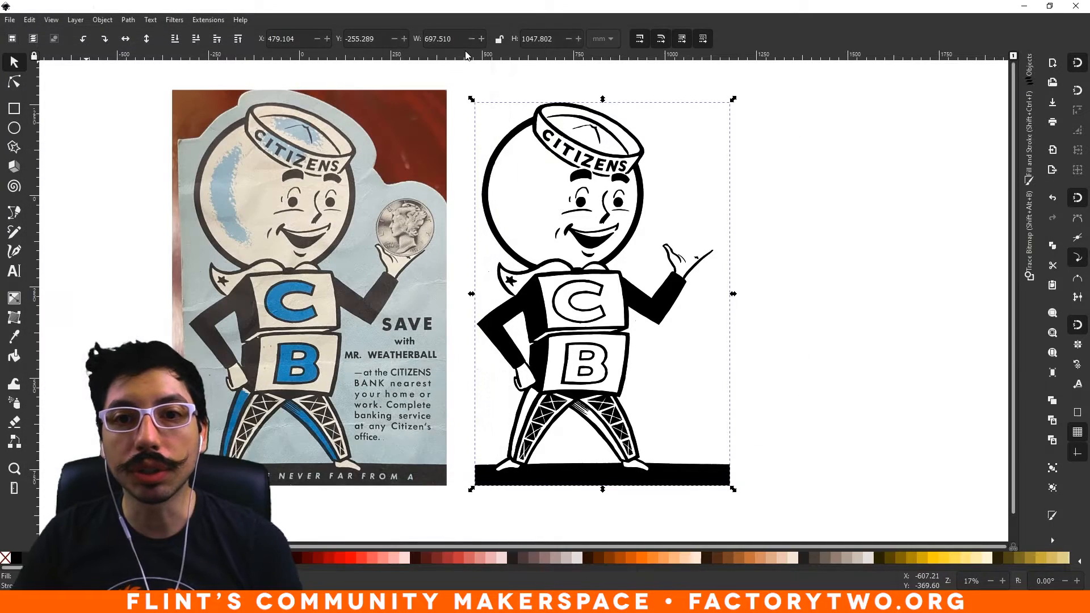
# - Shift the original black-and-white bitmap sideways off the traced mascot and delete it
pyautogui.click(672, 174)
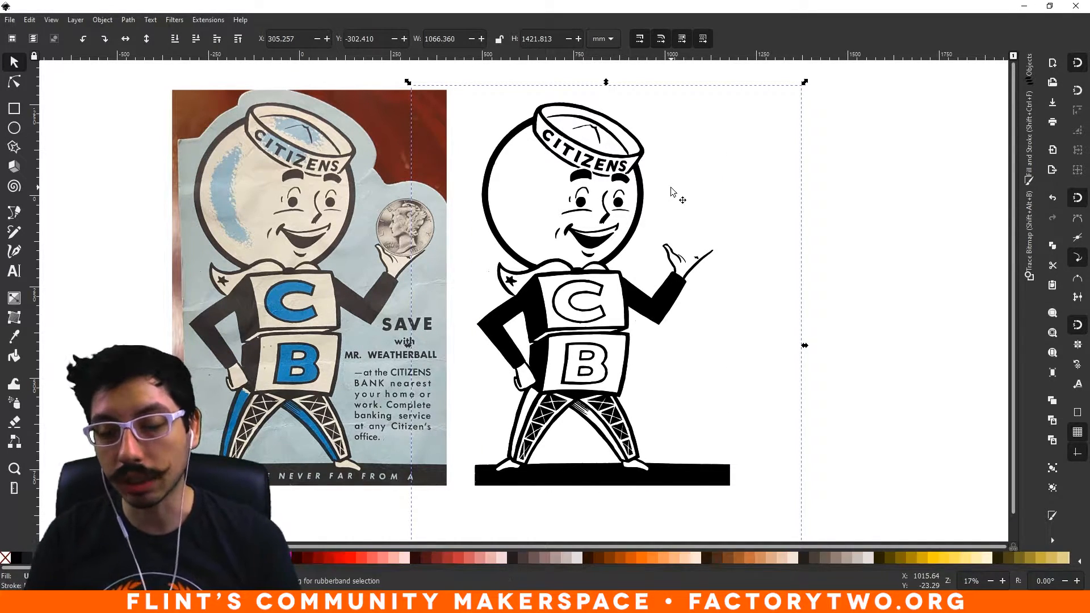
pyautogui.hotkey('shift', 'Right')
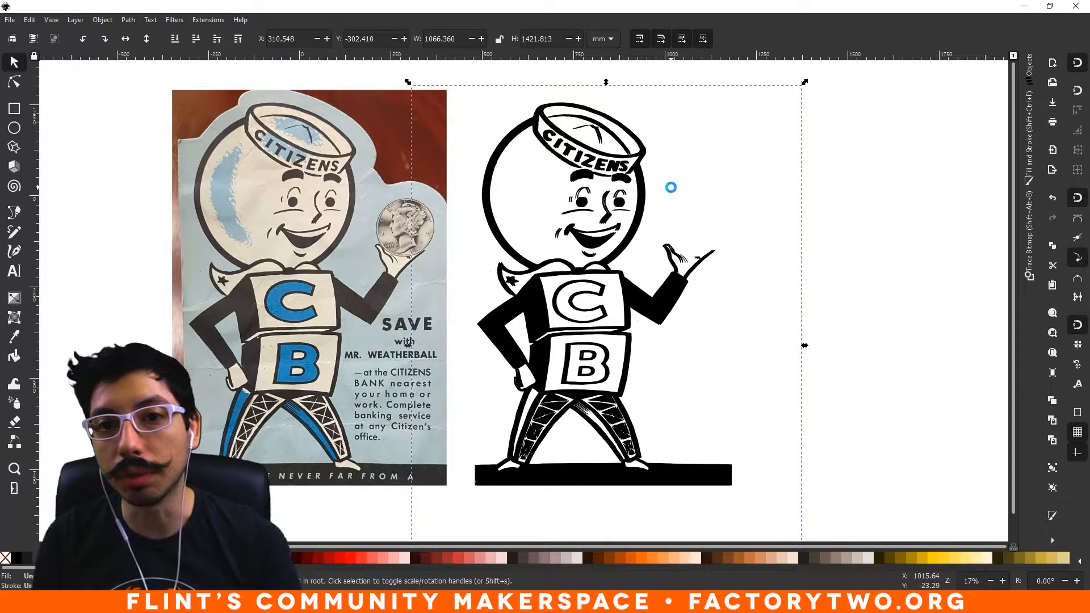
pyautogui.hotkey('shift', 'Right')
pyautogui.hotkey('shift', 'Right')
pyautogui.hotkey('shift', 'Right')
pyautogui.hotkey('shift', 'Right')
pyautogui.hotkey('shift', 'Right')
pyautogui.hotkey('shift', 'Right')
pyautogui.hotkey('shift', 'Right')
pyautogui.hotkey('shift', 'Right')
pyautogui.hotkey('shift', 'Right')
pyautogui.hotkey('shift', 'Right')
pyautogui.hotkey('shift', 'Right')
pyautogui.hotkey('shift', 'Right')
pyautogui.hotkey('shift', 'Right')
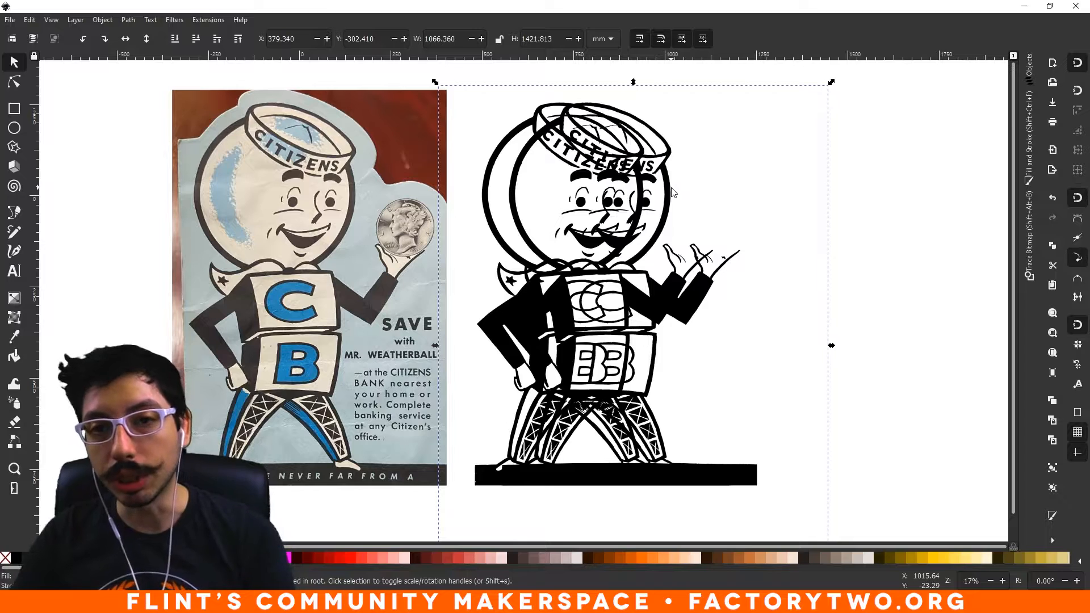
pyautogui.press('Delete')
# - Examine the traced mascot's outline up close around the collar, feet and lattice legs for rough edges
pyautogui.click(683, 308)
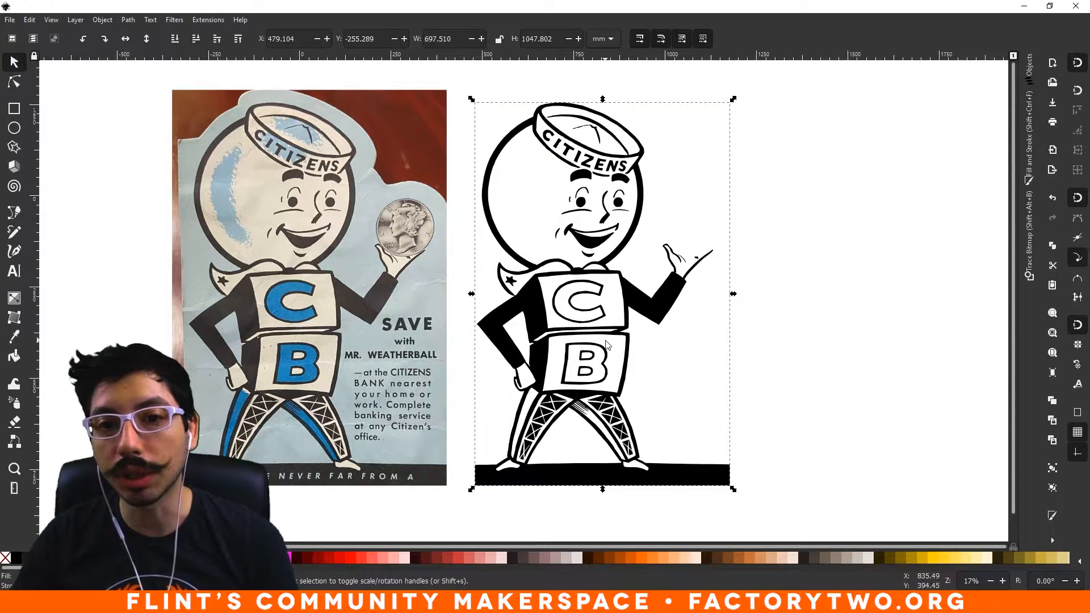
pyautogui.scroll(1, 607, 343)
pyautogui.keyDown('ctrl'); pyautogui.scroll(8, 606, 343); pyautogui.keyUp('ctrl')
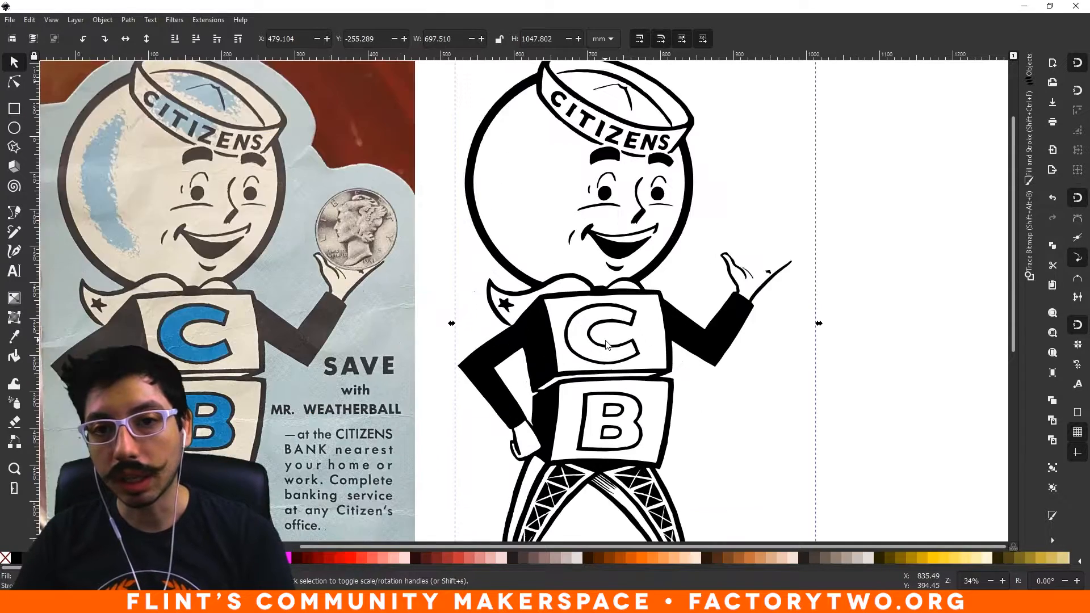
pyautogui.keyDown('ctrl'); pyautogui.scroll(-7, 605, 339); pyautogui.keyUp('ctrl')
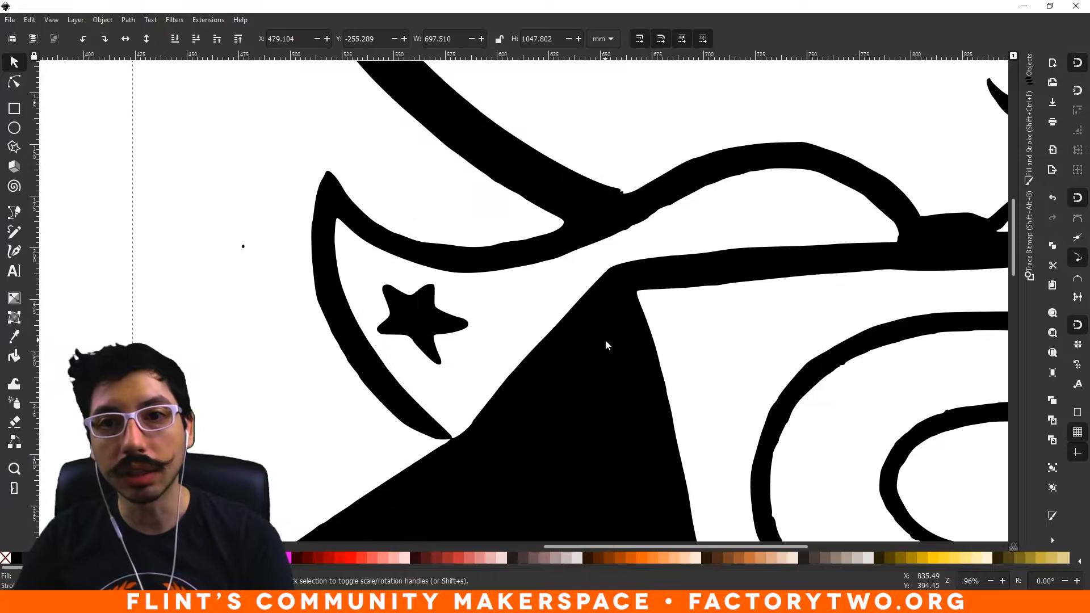
pyautogui.keyDown('ctrl'); pyautogui.scroll(1, 627, 402); pyautogui.keyUp('ctrl')
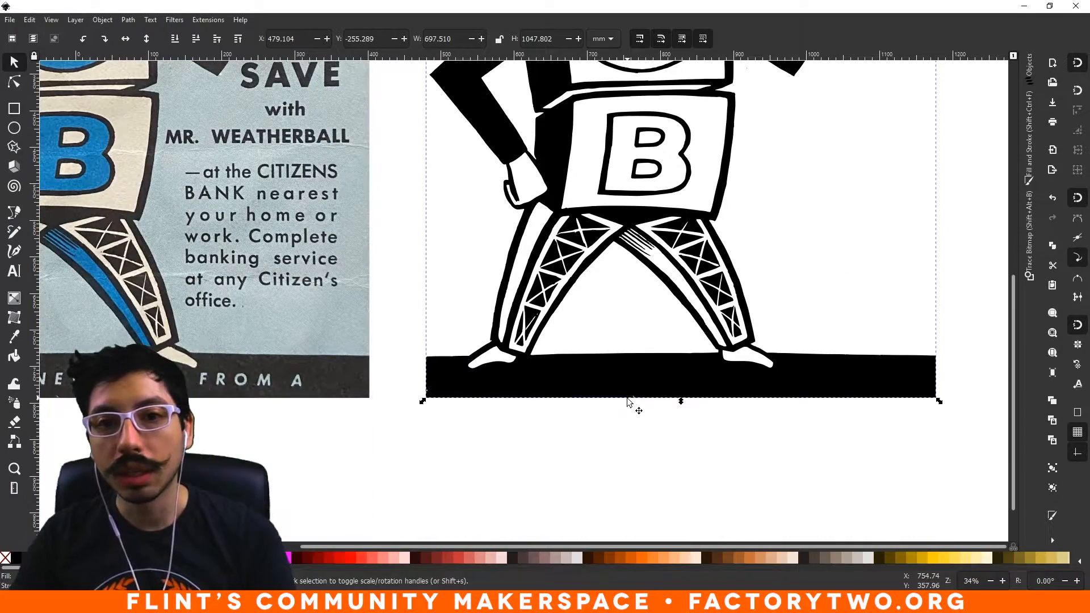
pyautogui.keyDown('ctrl'); pyautogui.scroll(2, 628, 400); pyautogui.keyUp('ctrl')
pyautogui.keyDown('ctrl'); pyautogui.scroll(1, 628, 397); pyautogui.keyUp('ctrl')
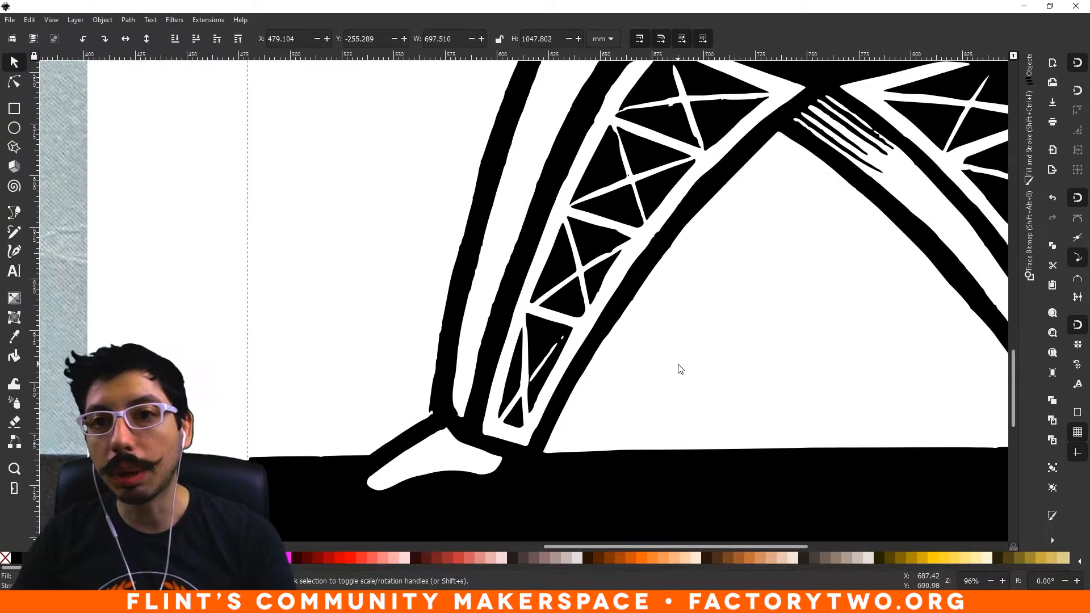
pyautogui.moveTo(786, 265)
pyautogui.mouseDown()
pyautogui.moveTo(630, 325)
pyautogui.moveTo(604, 312)
pyautogui.moveTo(466, 322)
pyautogui.mouseUp()
pyautogui.moveTo(831, 376); pyautogui.dragTo(704, 346)
pyautogui.keyDown('ctrl'); pyautogui.scroll(4, 703, 346); pyautogui.keyUp('ctrl')
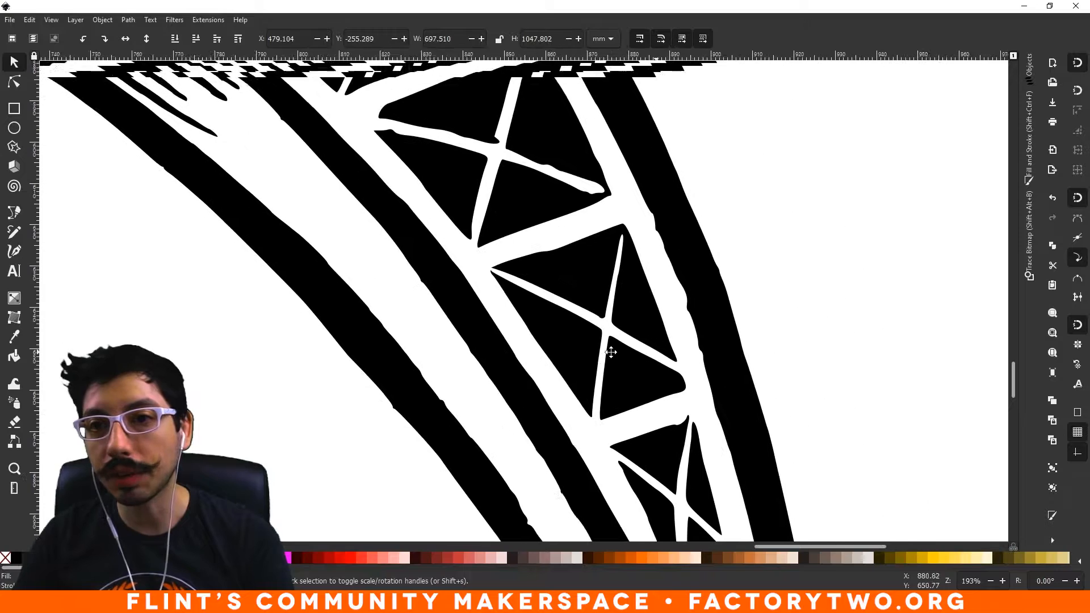
pyautogui.moveTo(496, 299); pyautogui.dragTo(569, 310)
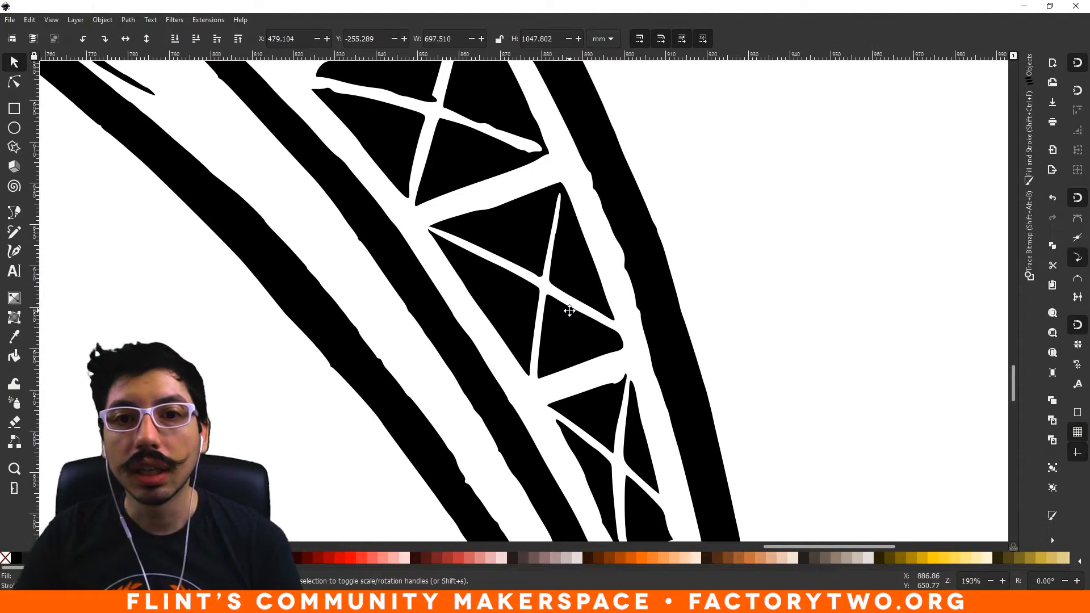
# - Delete the bumpy nodes along the inner edge of the right leg's outermost outline, beside the lattice
pyautogui.click(14, 82)
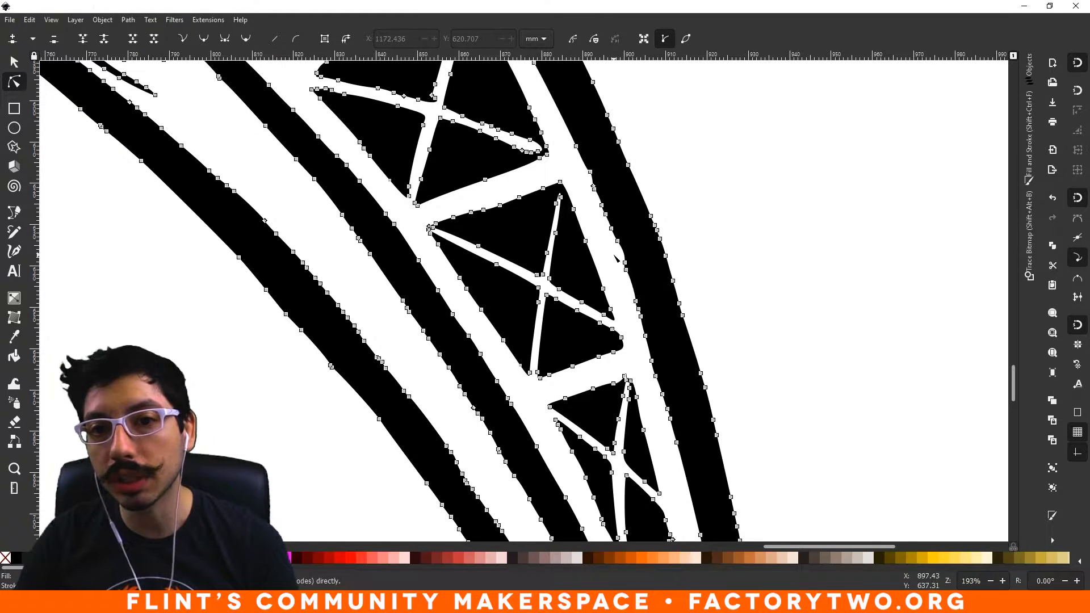
pyautogui.moveTo(614, 255); pyautogui.dragTo(640, 284)
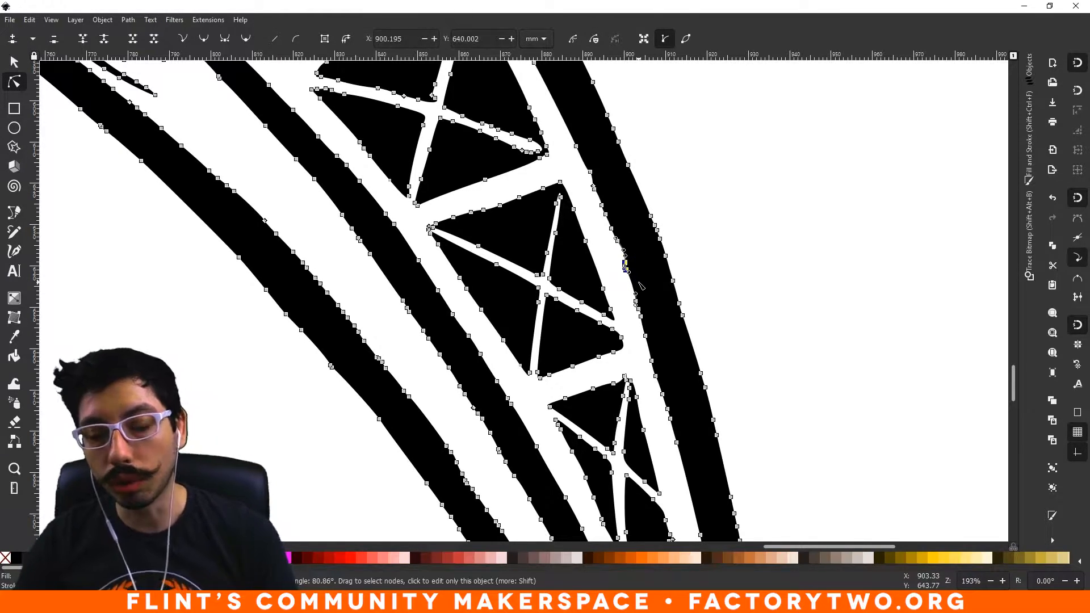
pyautogui.press('Delete')
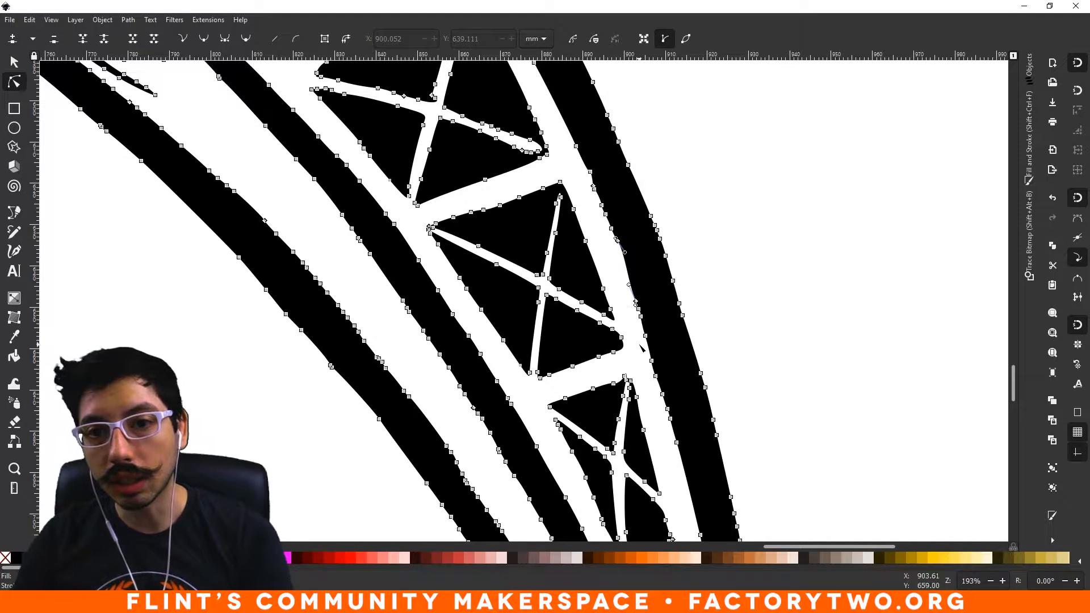
pyautogui.moveTo(624, 292); pyautogui.dragTo(657, 329)
pyautogui.press('Delete')
pyautogui.click(636, 350)
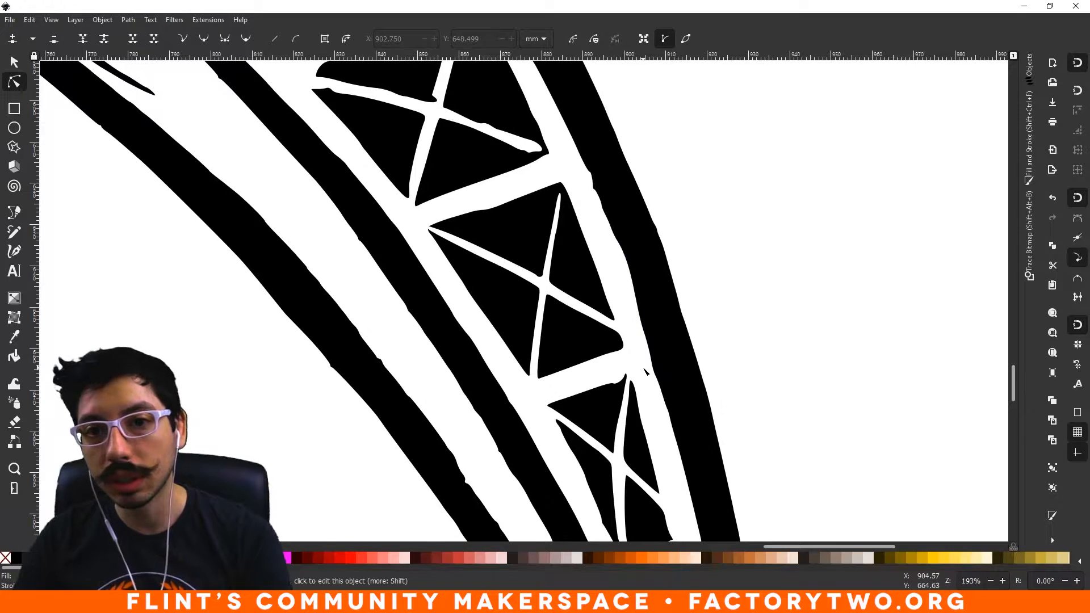
pyautogui.click(603, 185)
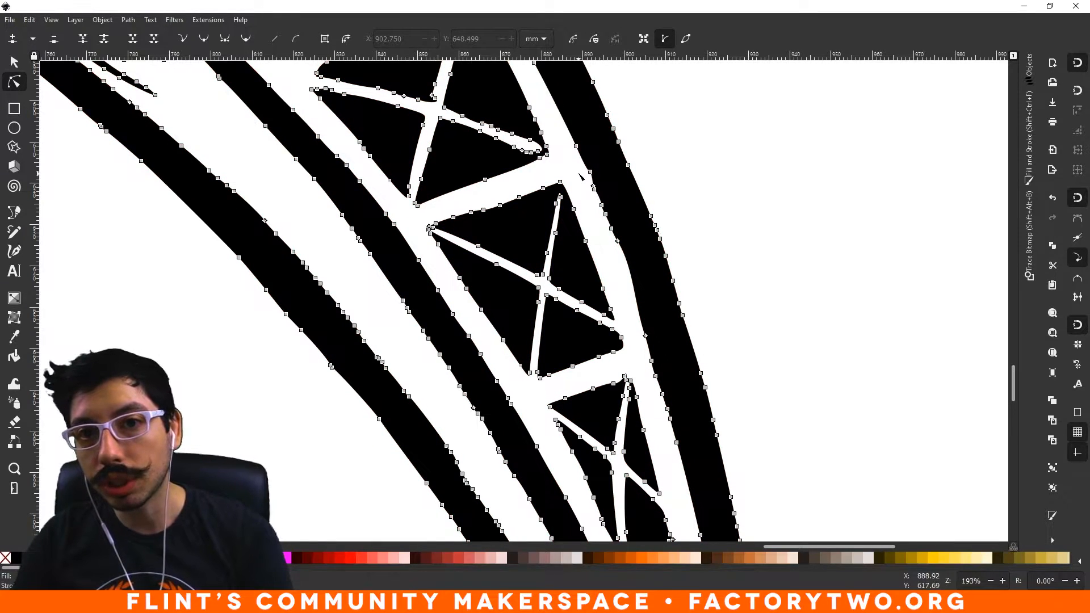
pyautogui.click(602, 251)
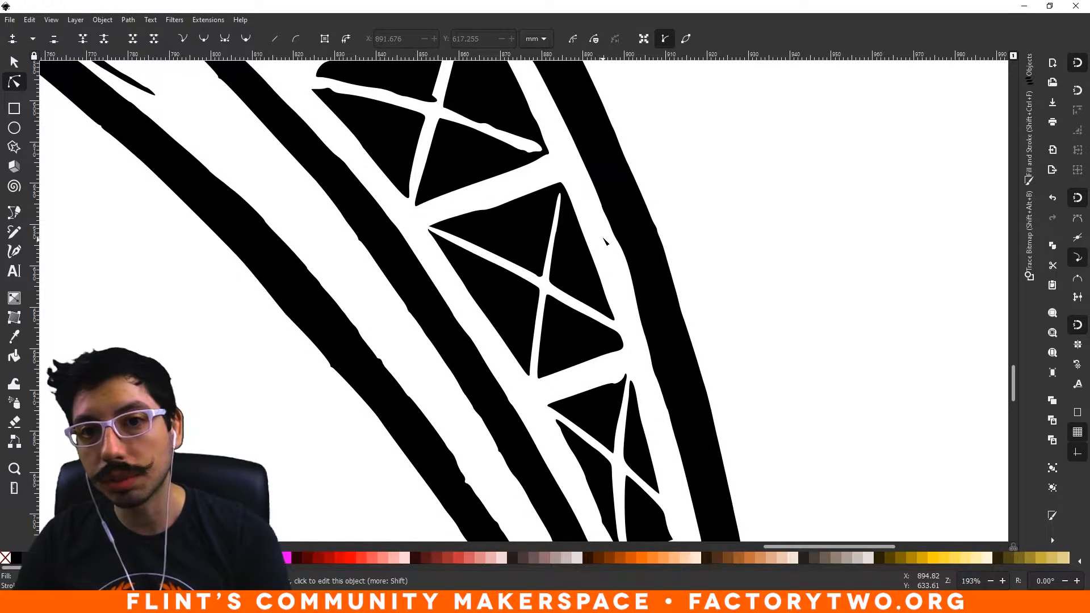
# - Smooth both sides of the right leg's plain white stripe near the ankle by deleting its uneven nodes
pyautogui.scroll(-5, 678, 346)
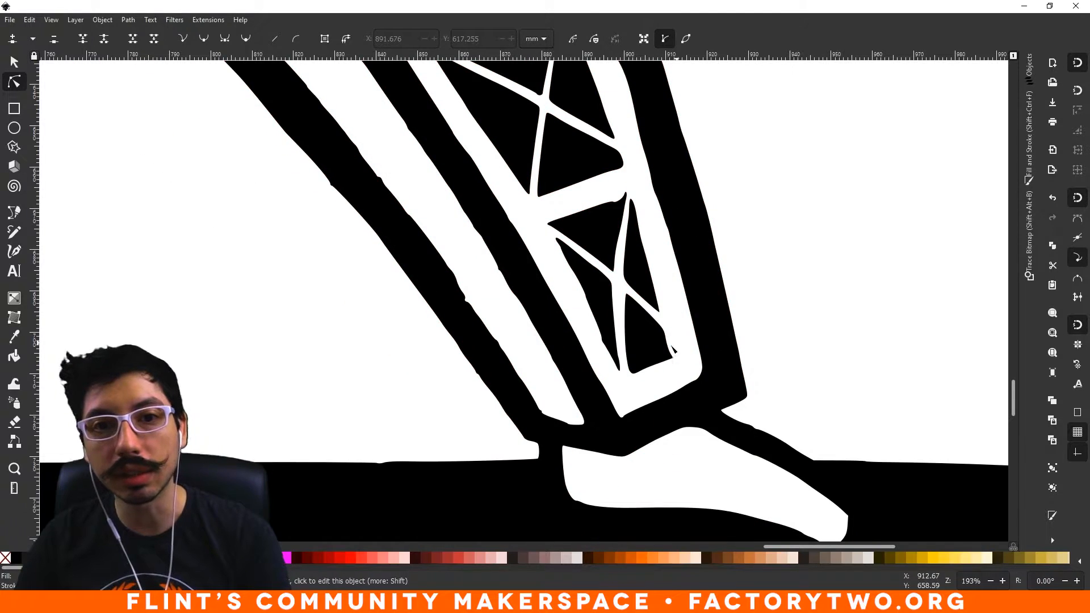
pyautogui.click(479, 319)
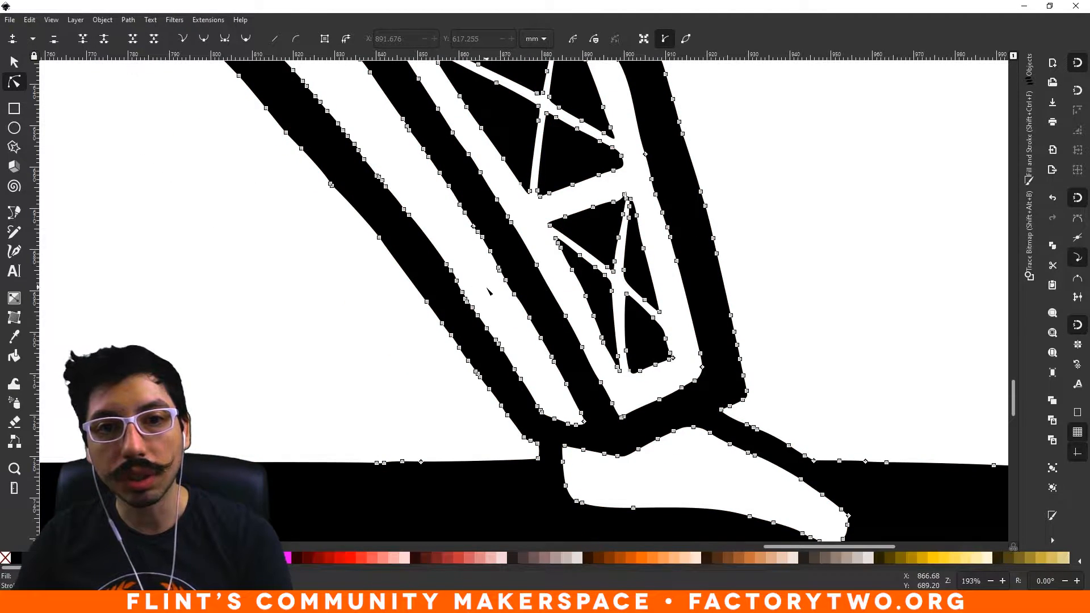
pyautogui.moveTo(480, 297); pyautogui.dragTo(455, 324)
pyautogui.press('Delete')
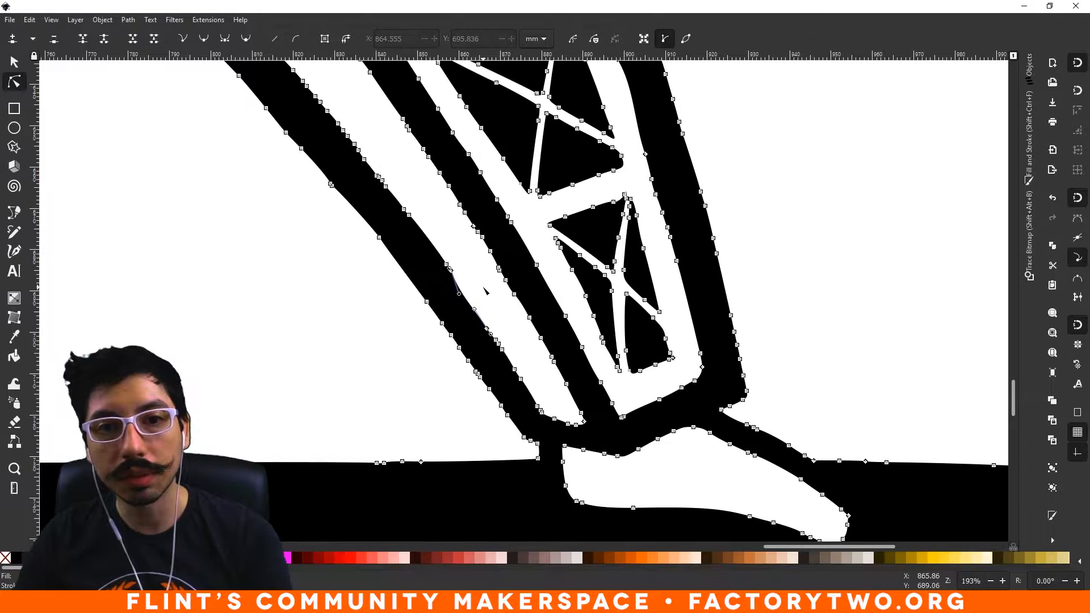
pyautogui.click(495, 321)
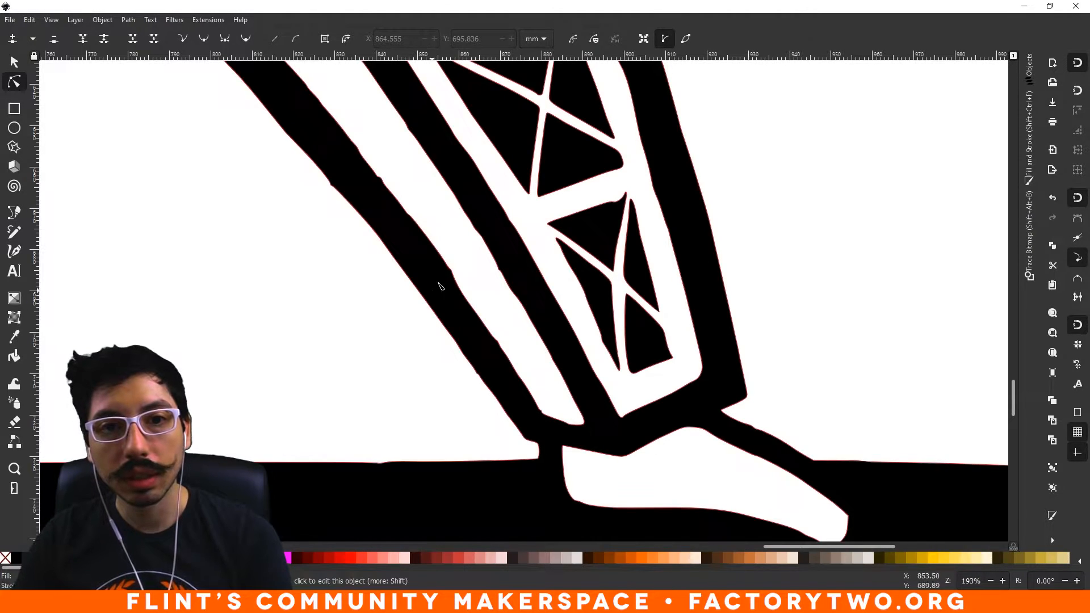
pyautogui.click(436, 255)
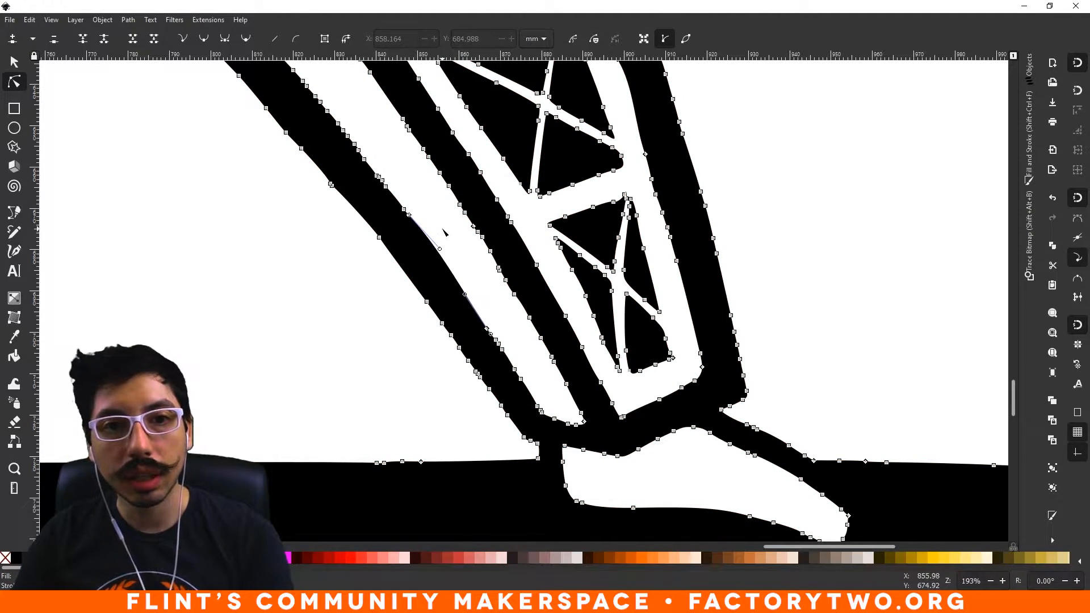
pyautogui.click(446, 231)
pyautogui.click(494, 258)
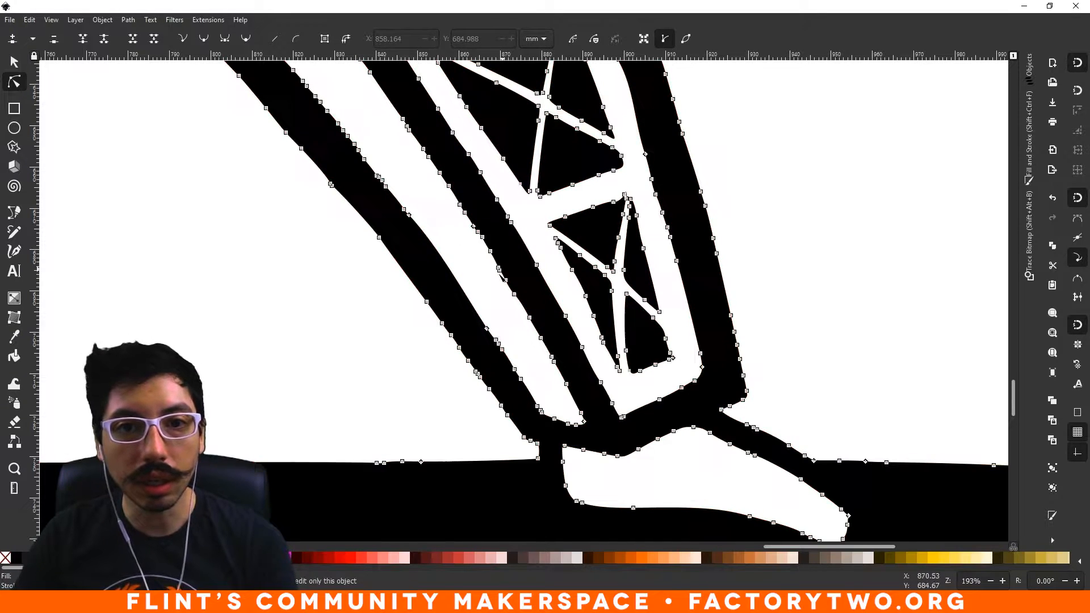
pyautogui.click(473, 289)
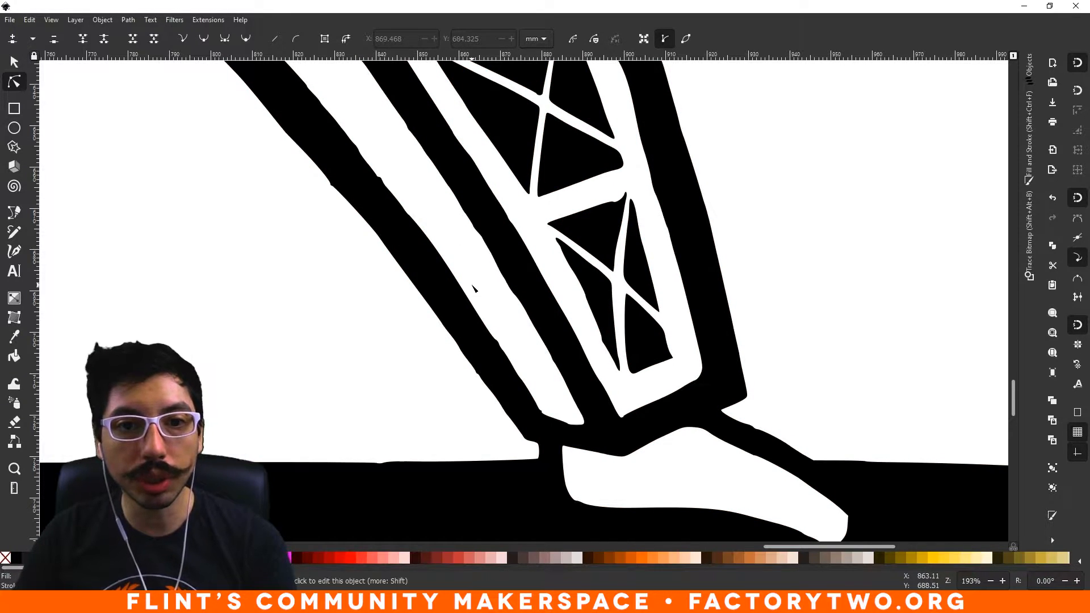
# - Delete the jagged nodes on both edges of the right leg's inner black outline, above the ankle
pyautogui.scroll(-1, 335, 267)
pyautogui.scroll(2, 341, 250)
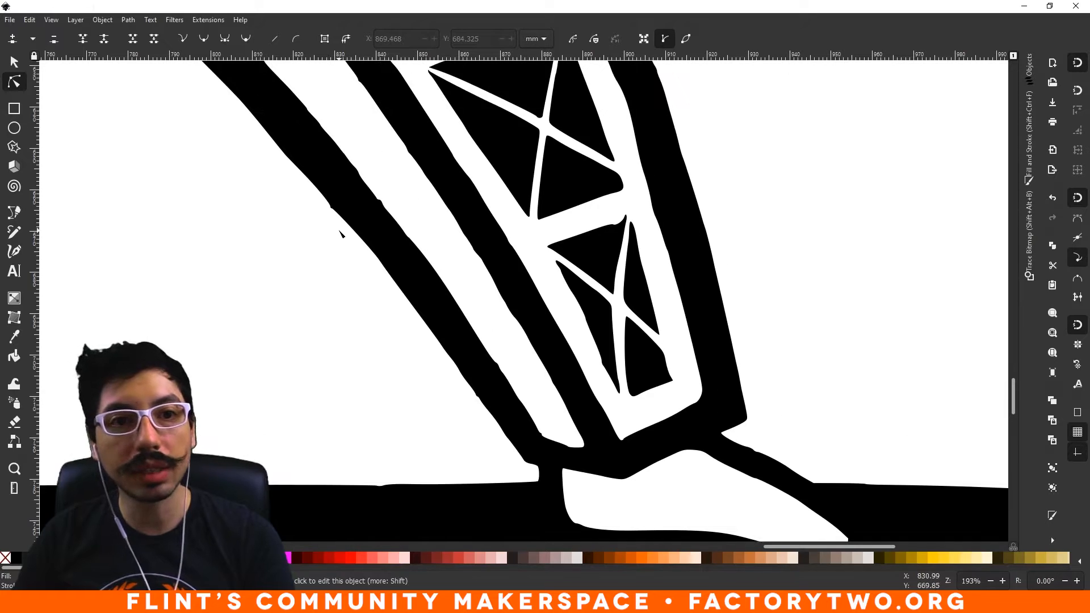
pyautogui.click(357, 209)
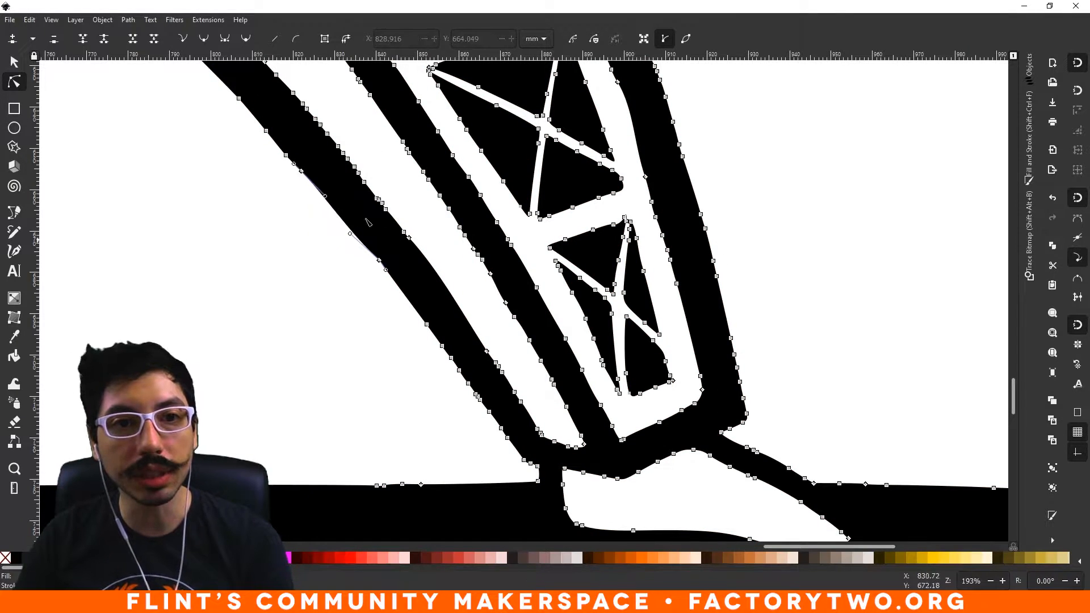
pyautogui.moveTo(389, 192); pyautogui.dragTo(370, 217)
pyautogui.press('Delete')
pyautogui.click(390, 184)
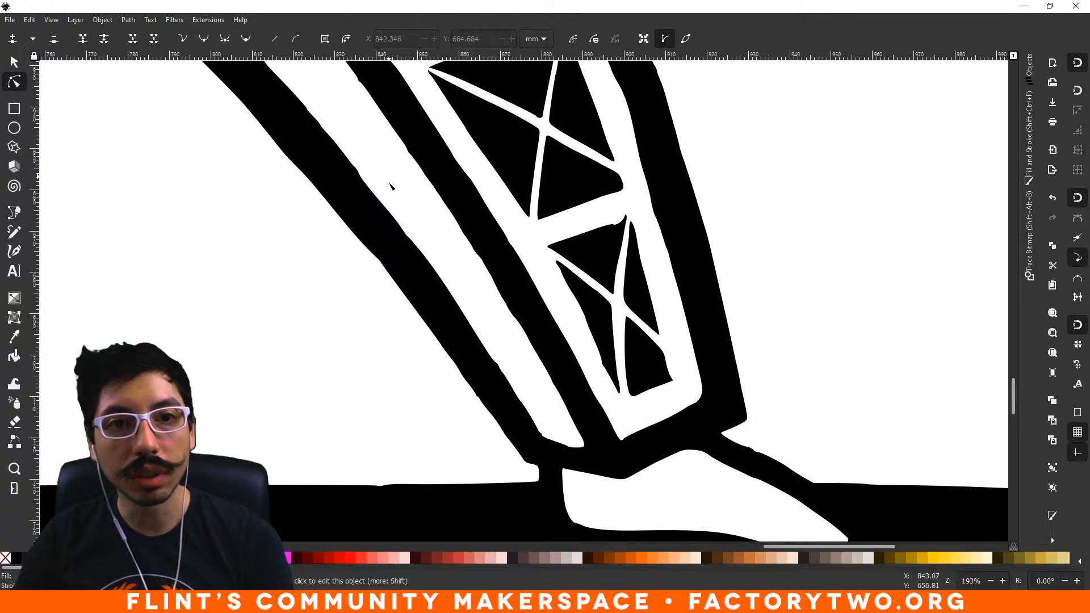
pyautogui.press('-')
pyautogui.press('-')
pyautogui.press('-')
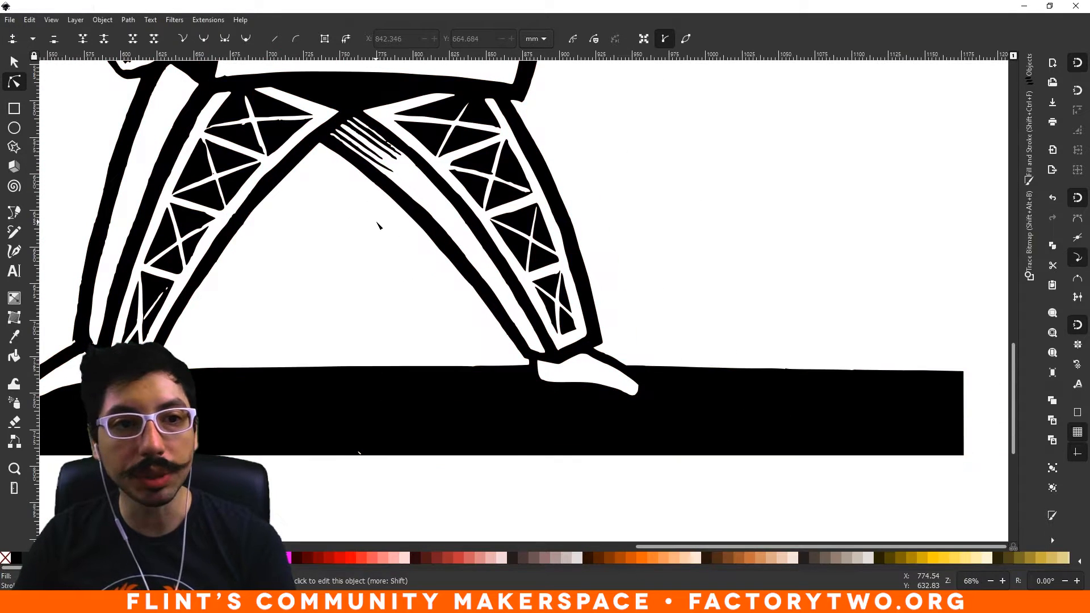
pyautogui.moveTo(371, 219); pyautogui.dragTo(632, 234)
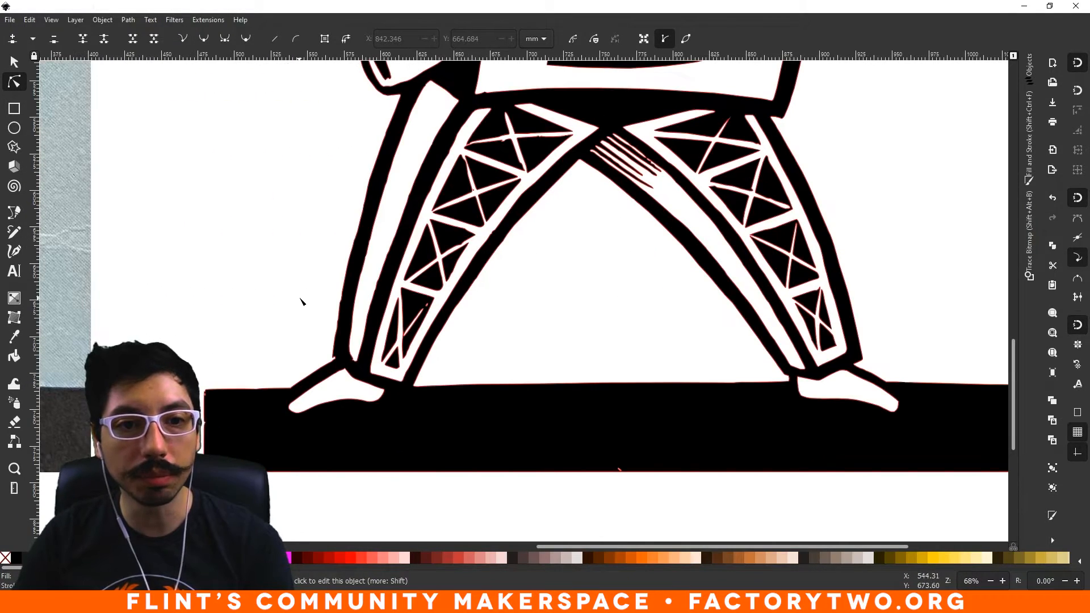
# - Delete the uneven nodes along the outer edge of the left leg's outermost black outline, above the ankle
pyautogui.press('+')
pyautogui.press('+')
pyautogui.press('+')
pyautogui.moveTo(208, 307); pyautogui.dragTo(590, 291)
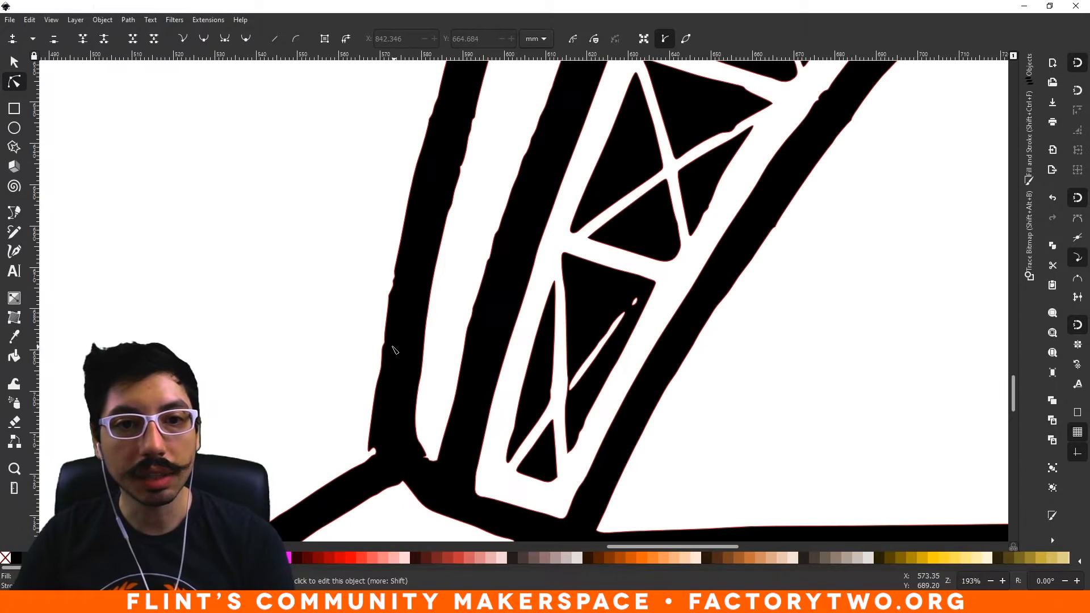
pyautogui.click(418, 312)
pyautogui.moveTo(334, 237); pyautogui.dragTo(407, 390)
pyautogui.press('Delete')
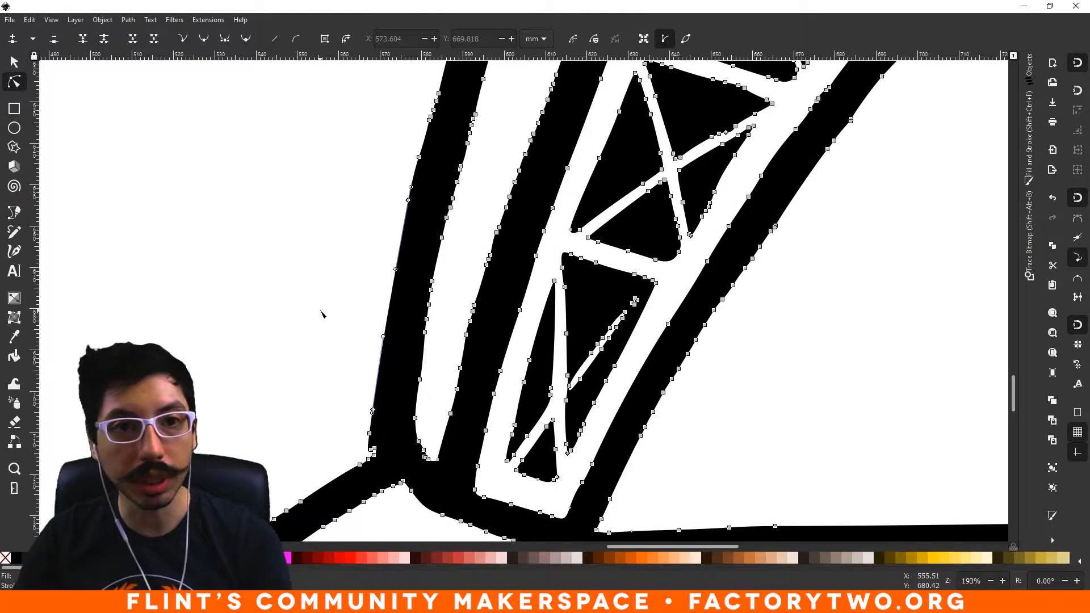
pyautogui.click(322, 312)
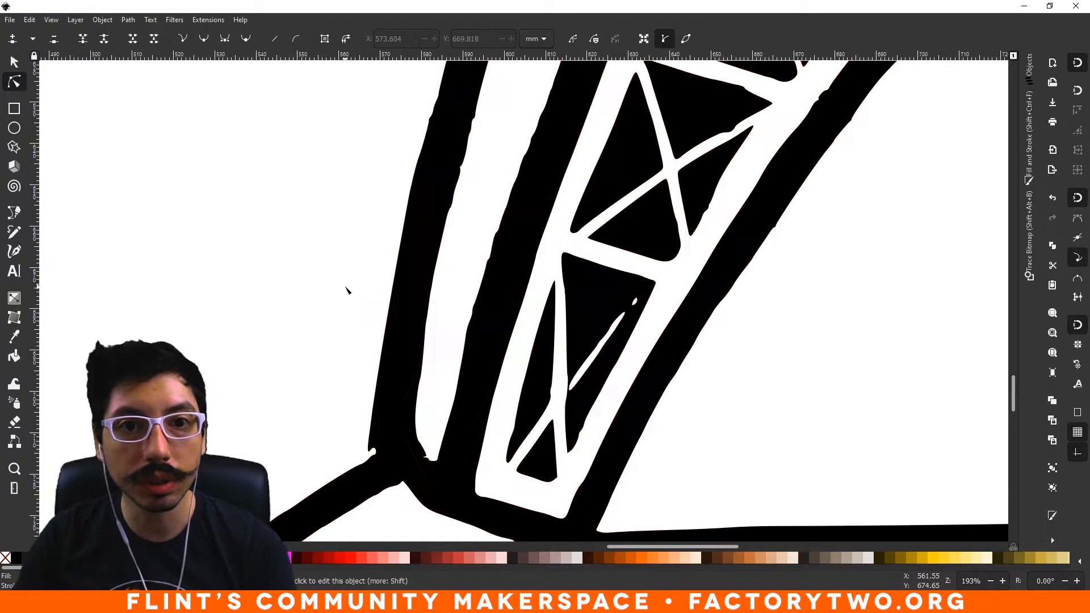
# - Delete the bumpy nodes on the left leg's inner black outline, where it borders the plain white stripe
pyautogui.moveTo(345, 288); pyautogui.dragTo(264, 343)
pyautogui.moveTo(435, 197); pyautogui.dragTo(430, 228)
pyautogui.click(421, 354)
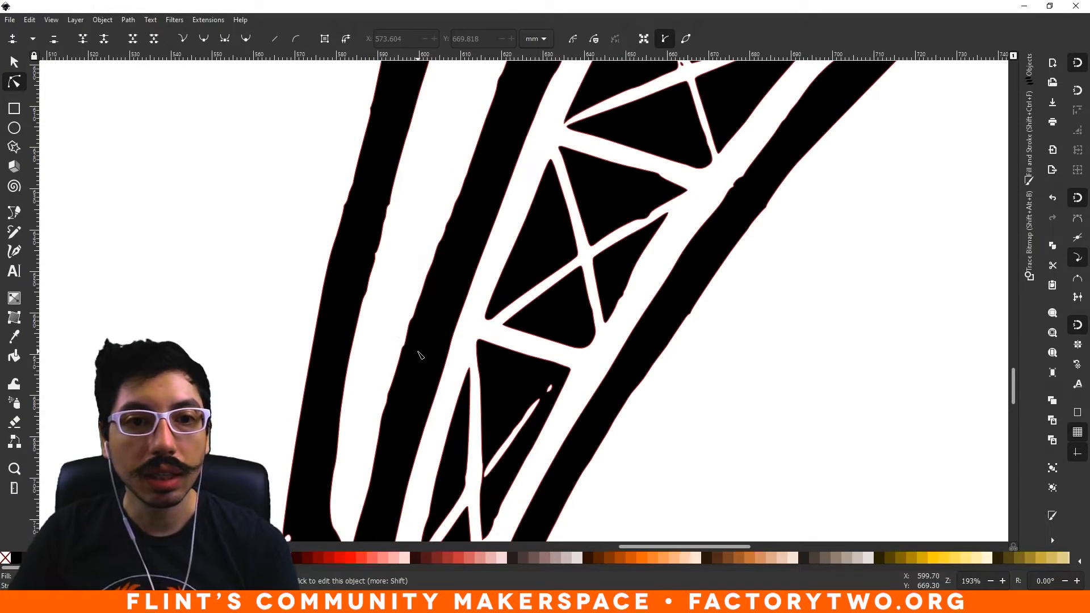
pyautogui.moveTo(378, 295); pyautogui.dragTo(421, 352)
pyautogui.press('Delete')
pyautogui.click(397, 304)
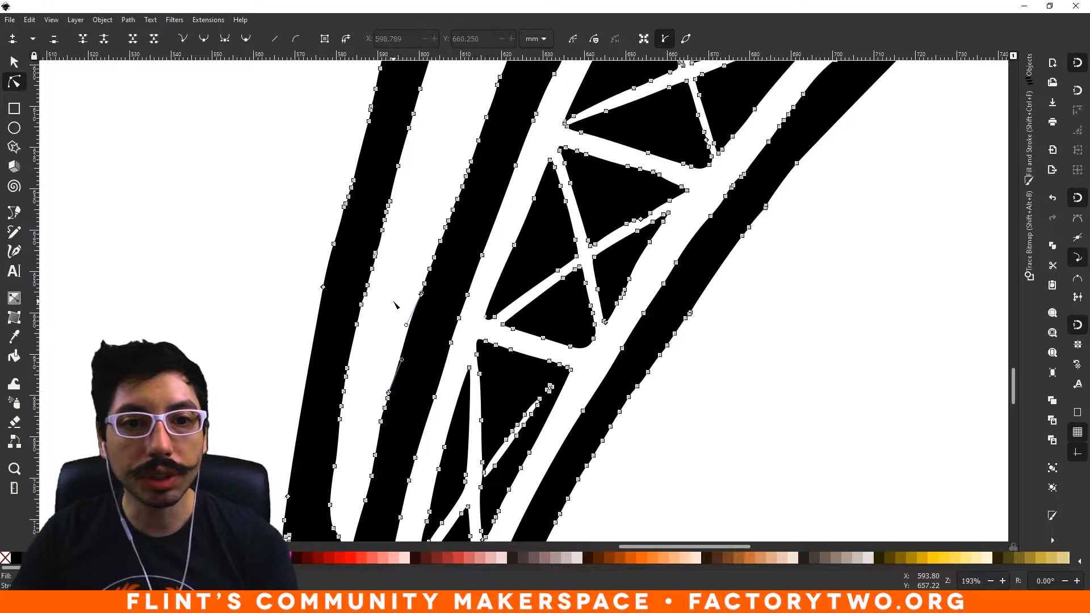
# - Examine the mascot's legs, torso, arms and face from farther out for remaining rough edges and stray specks
pyautogui.press('-')
pyautogui.press('-')
pyautogui.press('-')
pyautogui.press('-')
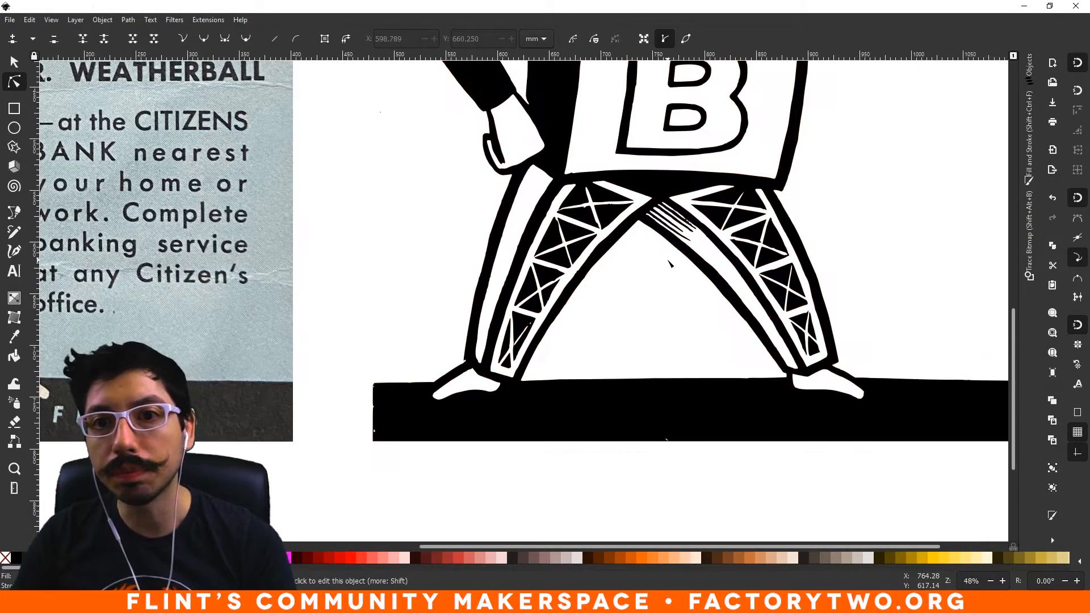
pyautogui.moveTo(669, 261); pyautogui.dragTo(612, 387)
pyautogui.moveTo(766, 239); pyautogui.dragTo(656, 337)
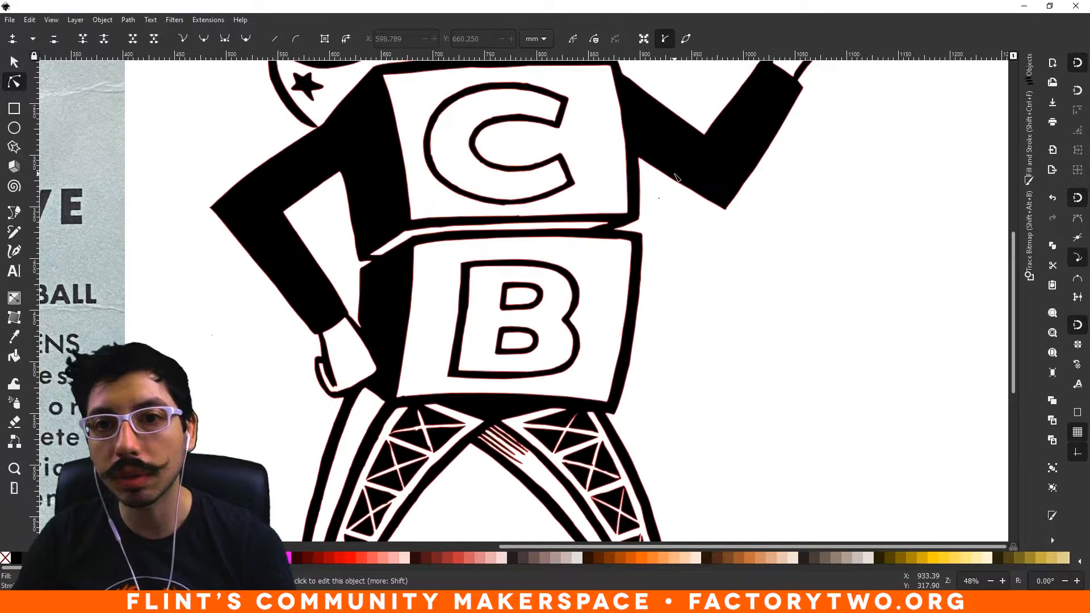
pyautogui.click(658, 201)
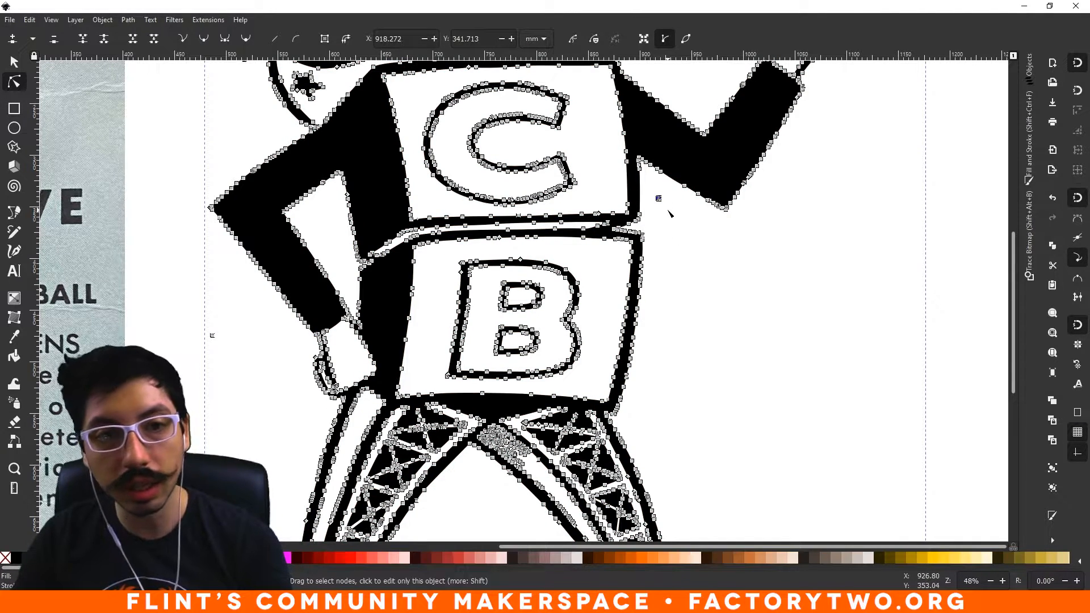
pyautogui.click(829, 194)
pyautogui.moveTo(829, 195); pyautogui.dragTo(706, 492)
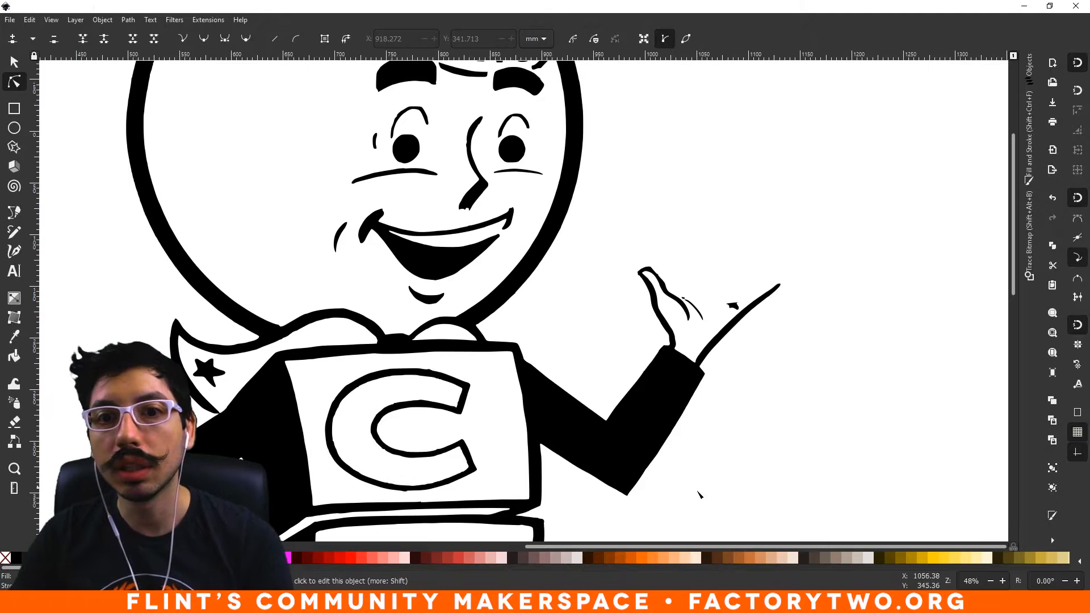
pyautogui.moveTo(435, 484); pyautogui.dragTo(515, 222)
pyautogui.moveTo(458, 358); pyautogui.dragTo(549, 146)
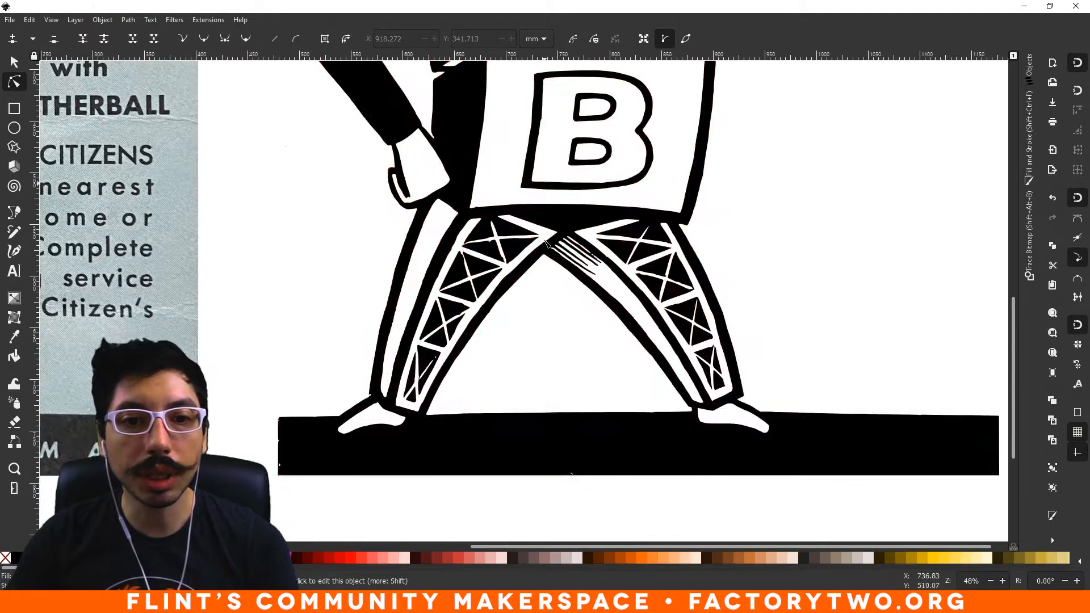
pyautogui.moveTo(545, 418); pyautogui.dragTo(538, 314)
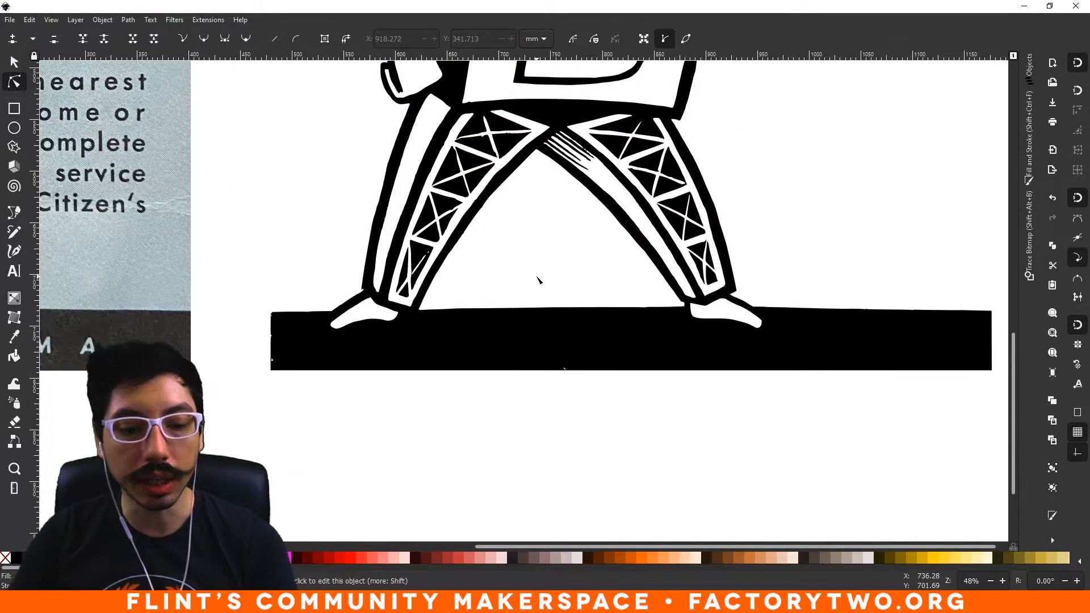
# - Start a Bezier path above the black base and curve it beneath the left foot up to the heel, leaving a margin for the shoe outline
pyautogui.press('+')
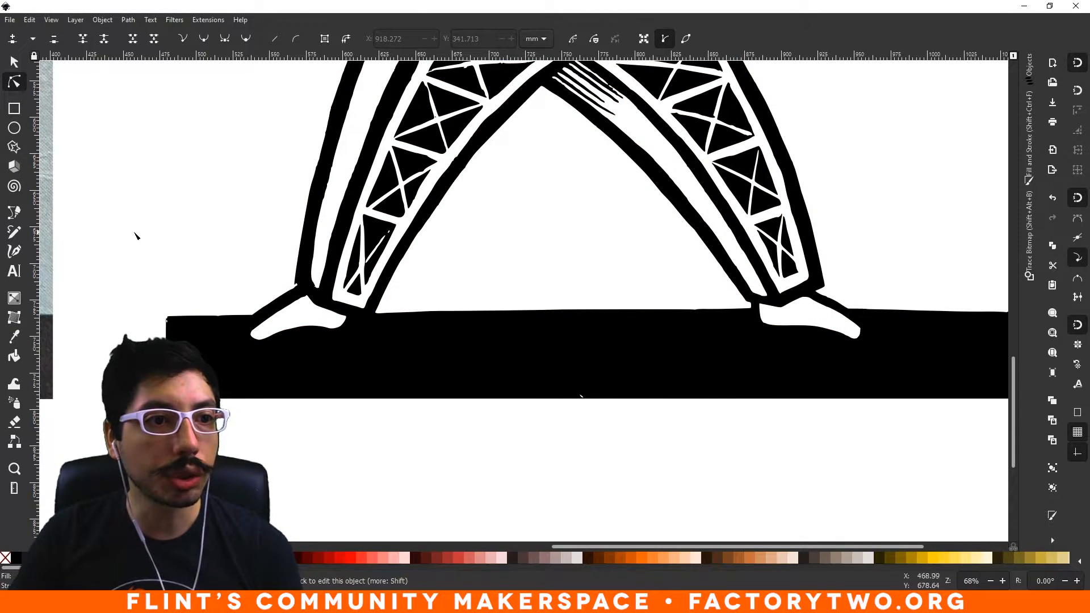
pyautogui.click(15, 213)
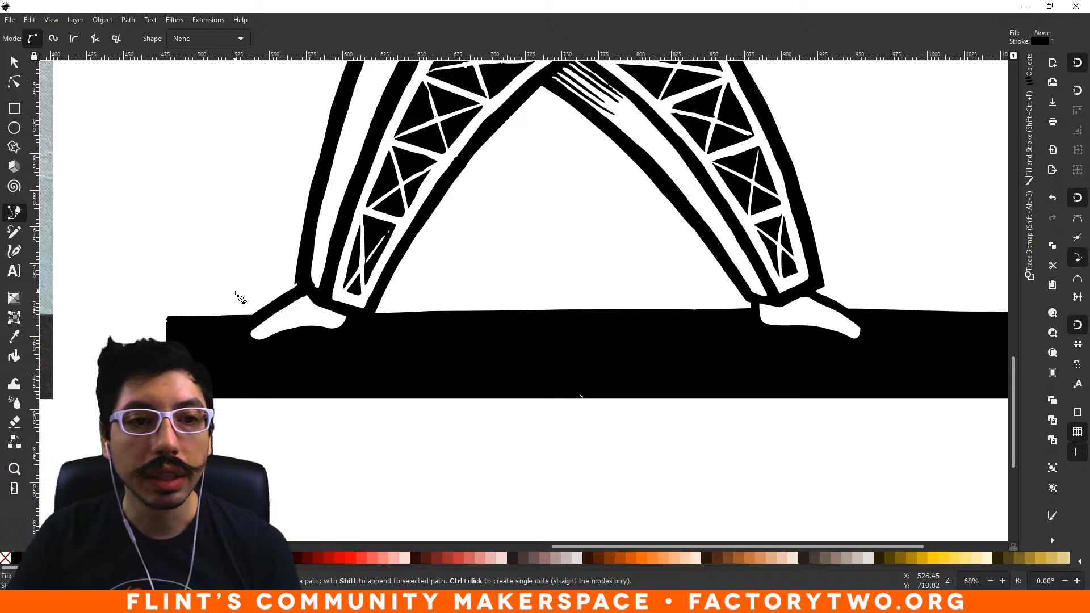
pyautogui.moveTo(236, 294); pyautogui.dragTo(275, 261)
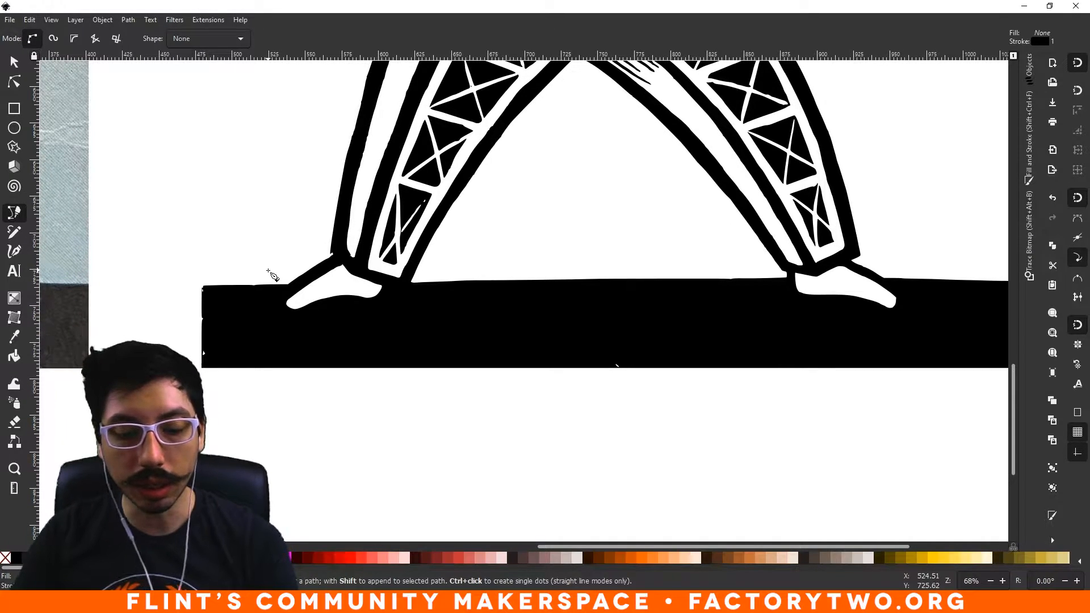
pyautogui.click(289, 205)
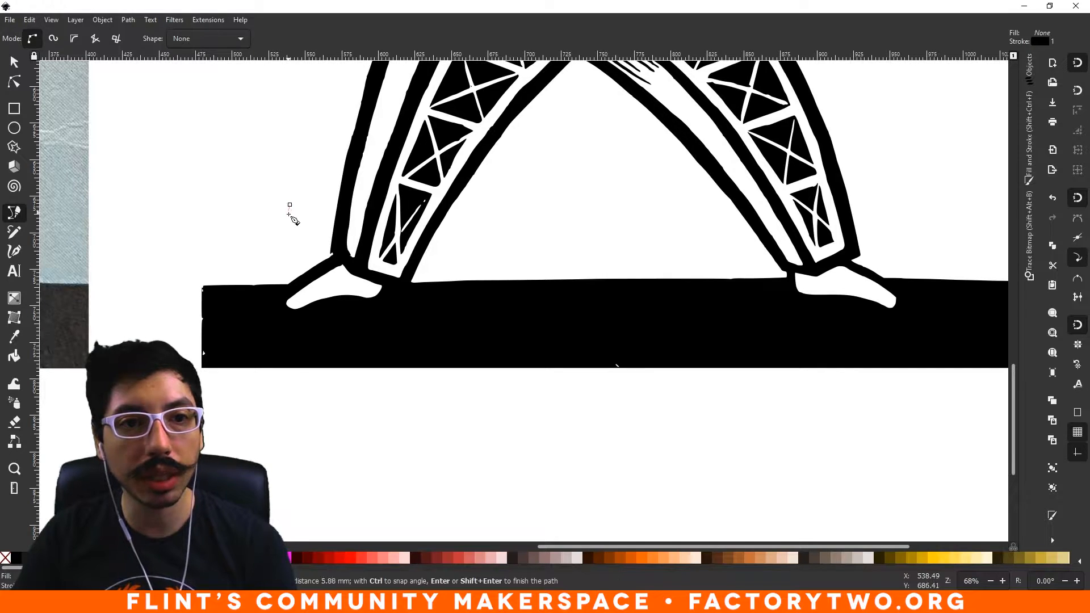
pyautogui.click(288, 283)
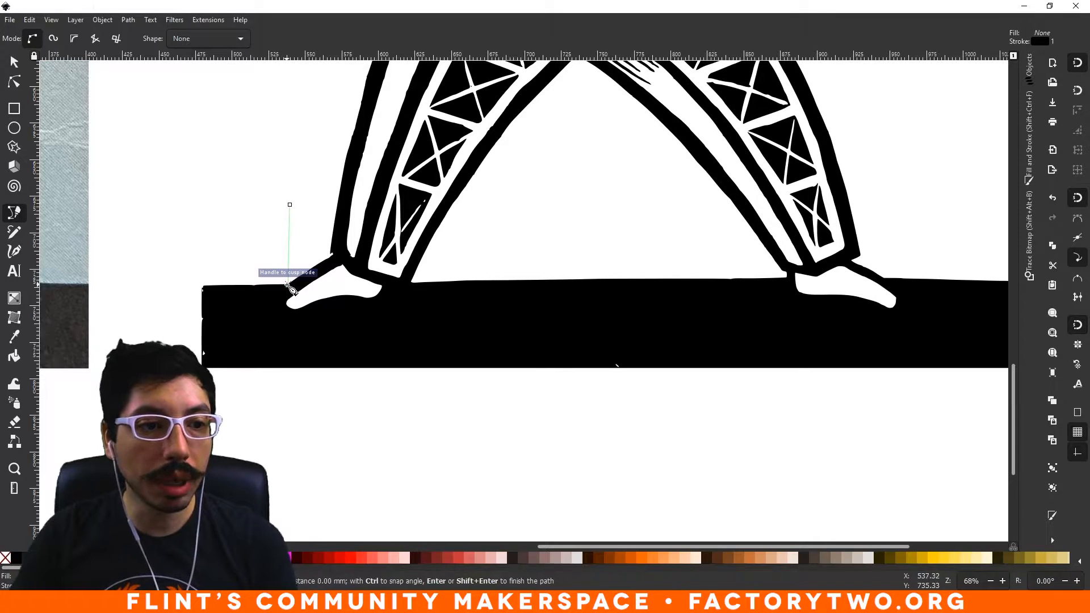
pyautogui.moveTo(271, 318); pyautogui.dragTo(348, 308)
pyautogui.moveTo(355, 307); pyautogui.dragTo(390, 304)
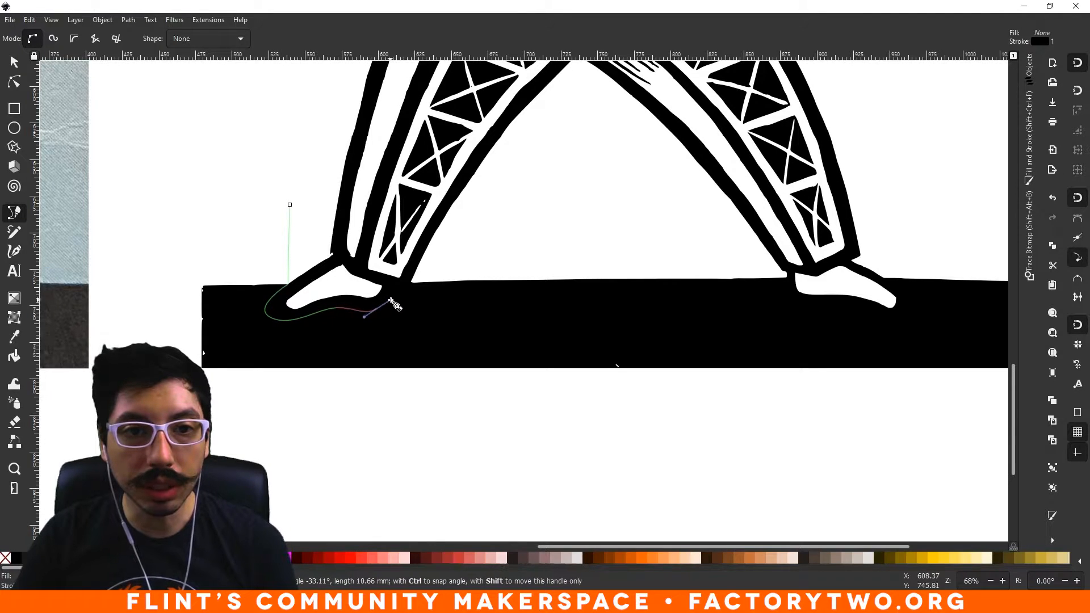
pyautogui.click(394, 288)
pyautogui.click(408, 283)
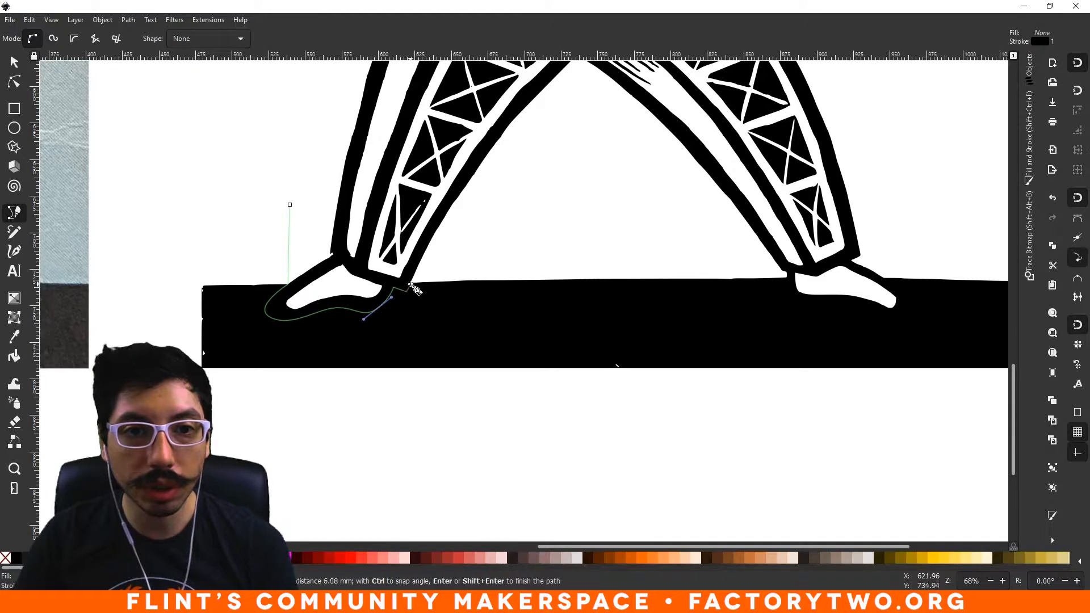
# - Continue the path above the base between the legs and curve it beneath the right foot to the top of the shoe
pyautogui.click(474, 245)
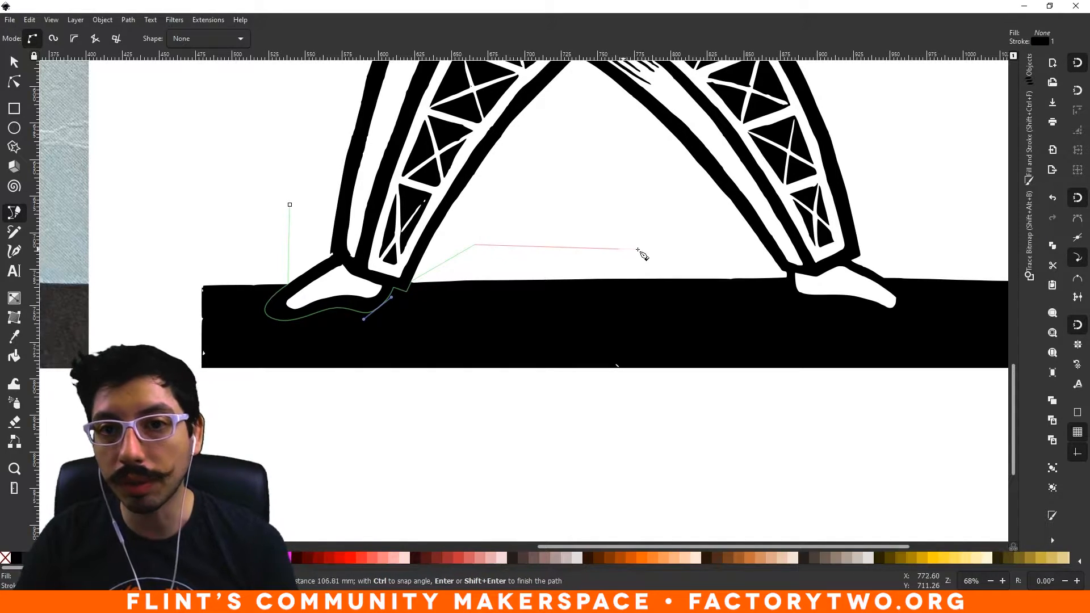
pyautogui.click(736, 244)
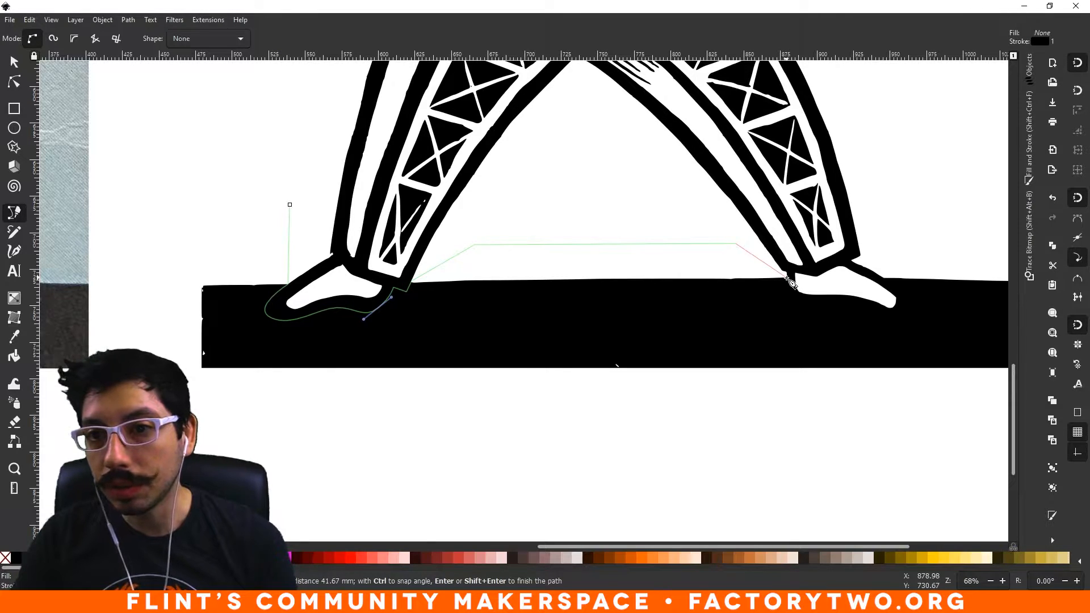
pyautogui.moveTo(800, 307); pyautogui.dragTo(851, 255)
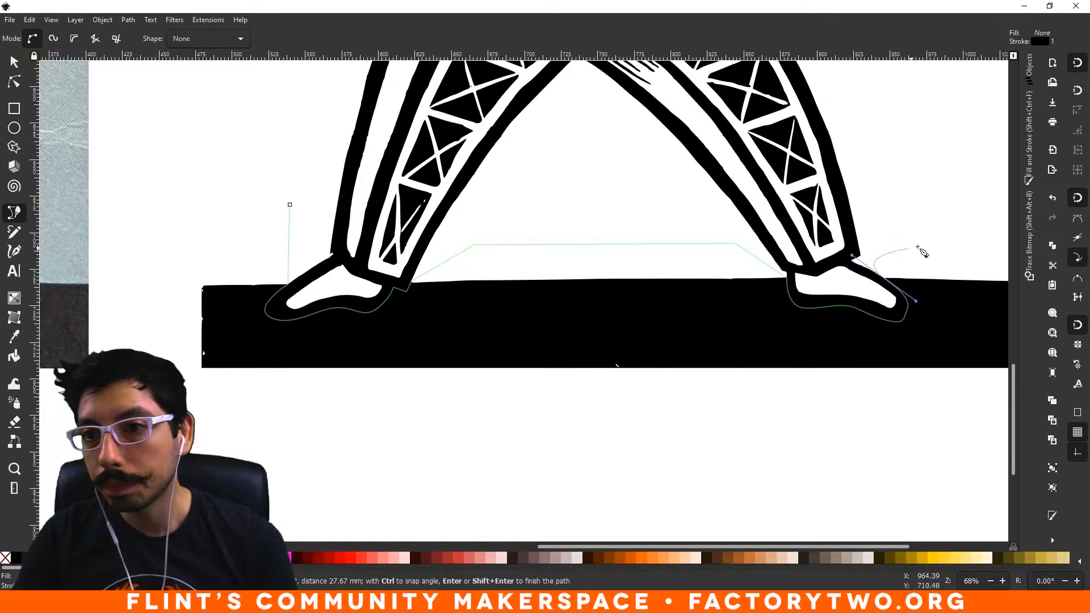
# - Run the path around the outside of the black base, past both ends and underneath, and close it at its starting node
pyautogui.click(968, 250)
pyautogui.press('space')
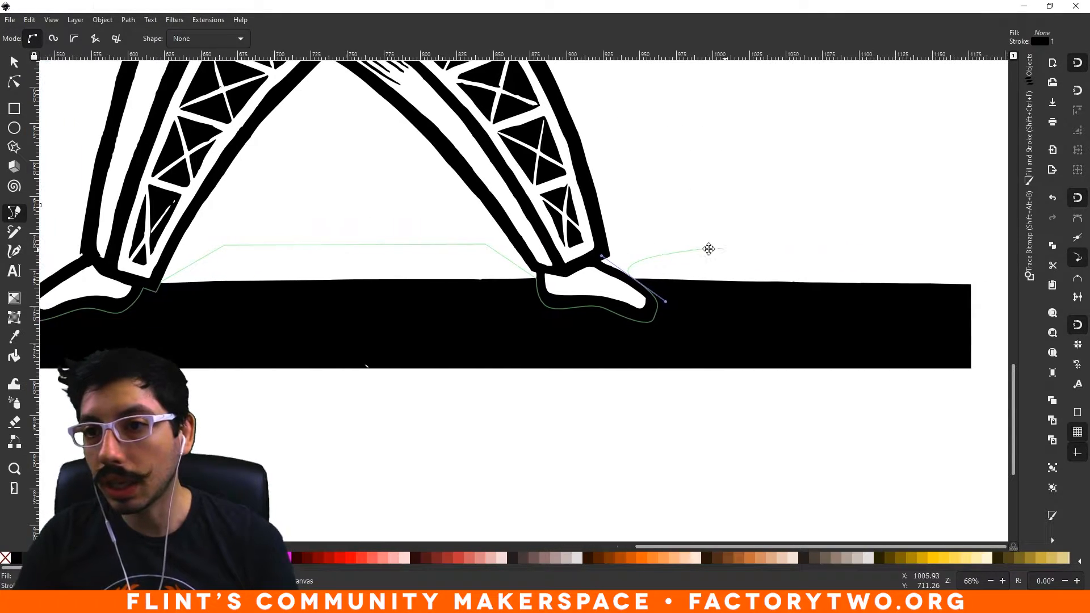
pyautogui.click(973, 249)
pyautogui.click(965, 405)
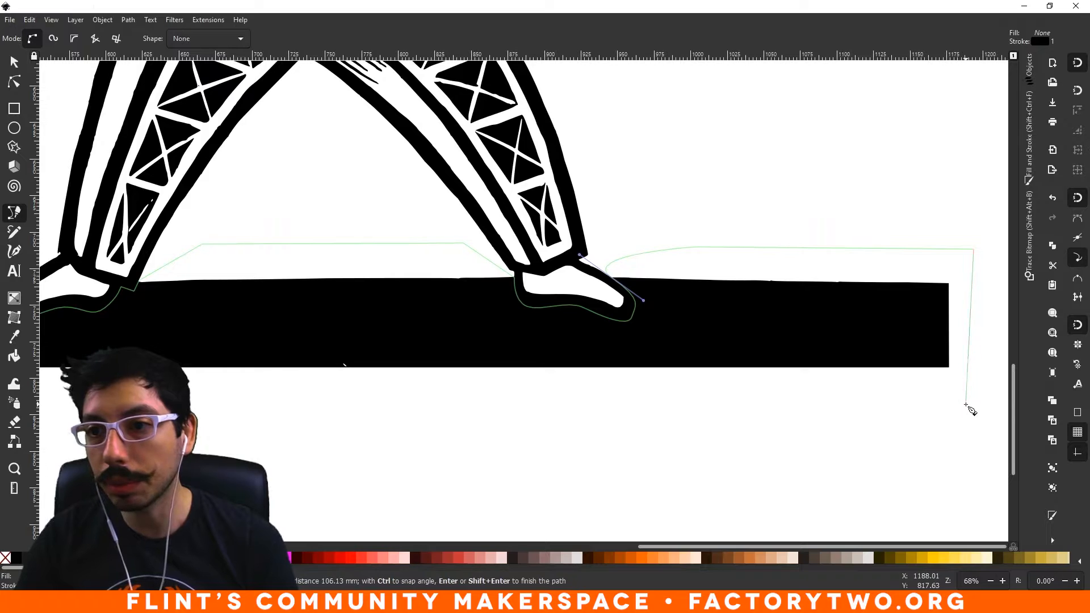
pyautogui.press('space')
pyautogui.click(231, 374)
pyautogui.press('space')
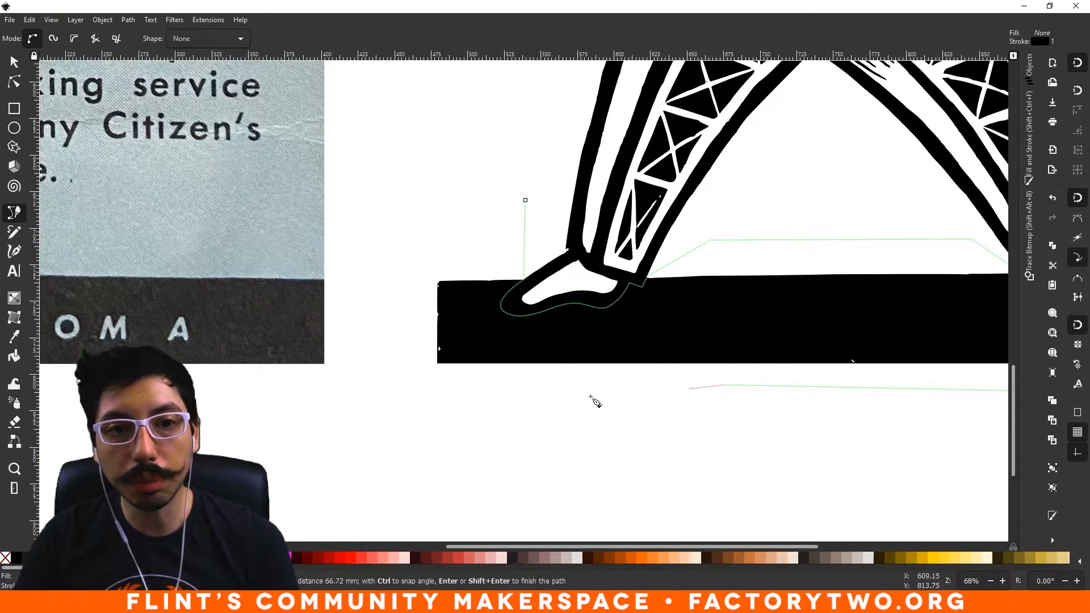
pyautogui.click(415, 374)
pyautogui.click(419, 251)
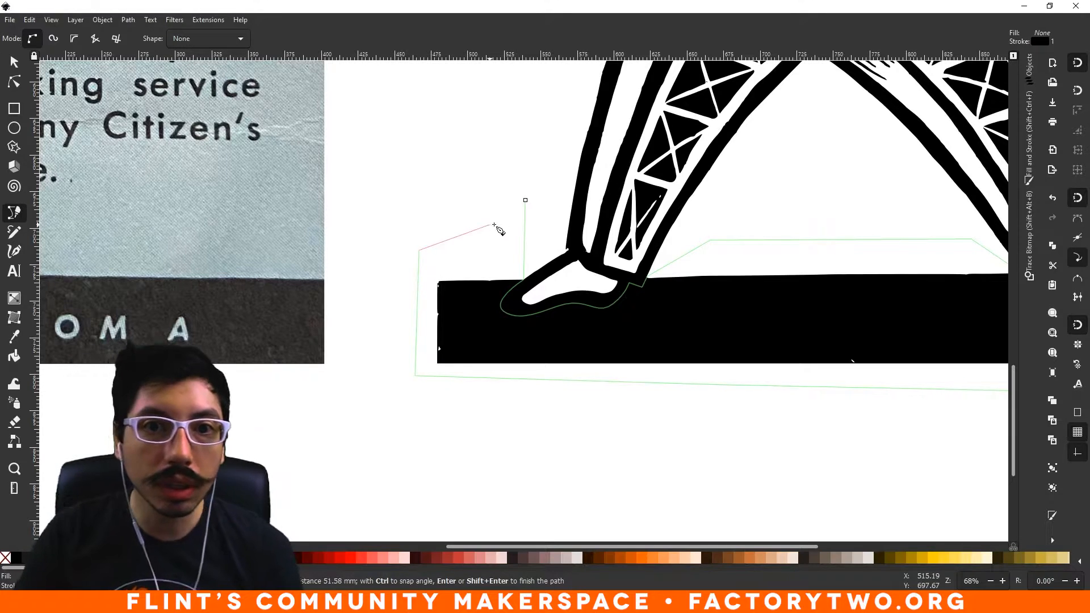
pyautogui.click(525, 201)
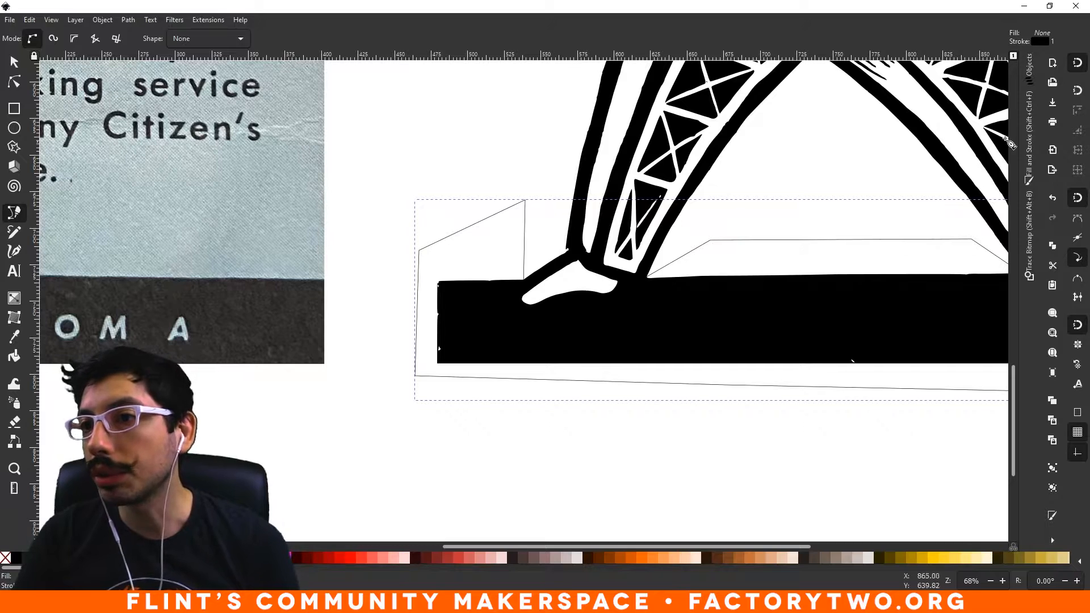
# - Give the closed shape over the base a flat white fill and remove its stroke paint
pyautogui.click(1027, 135)
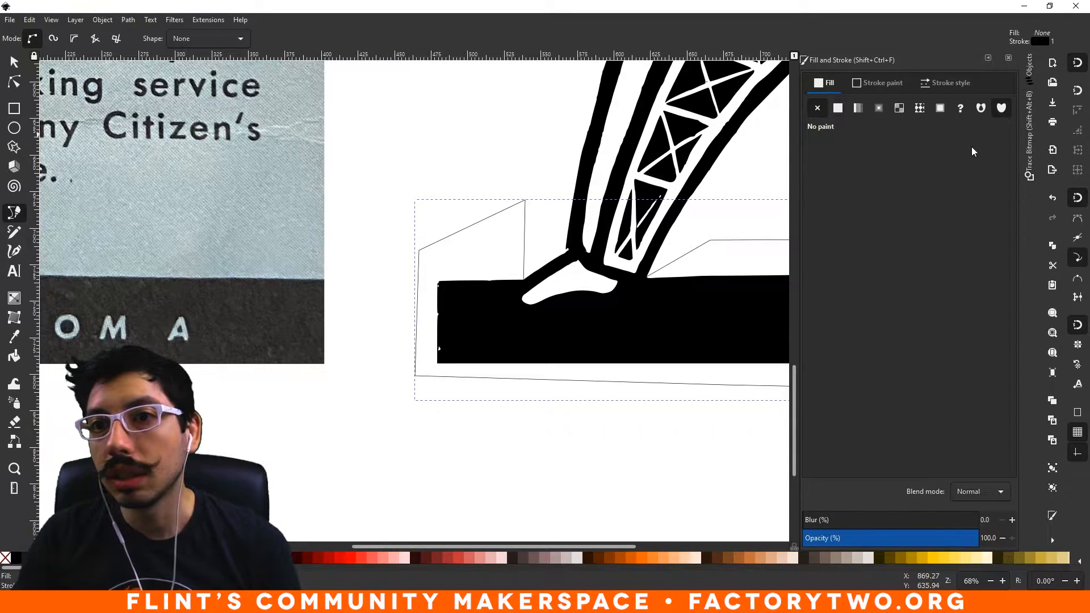
pyautogui.click(838, 109)
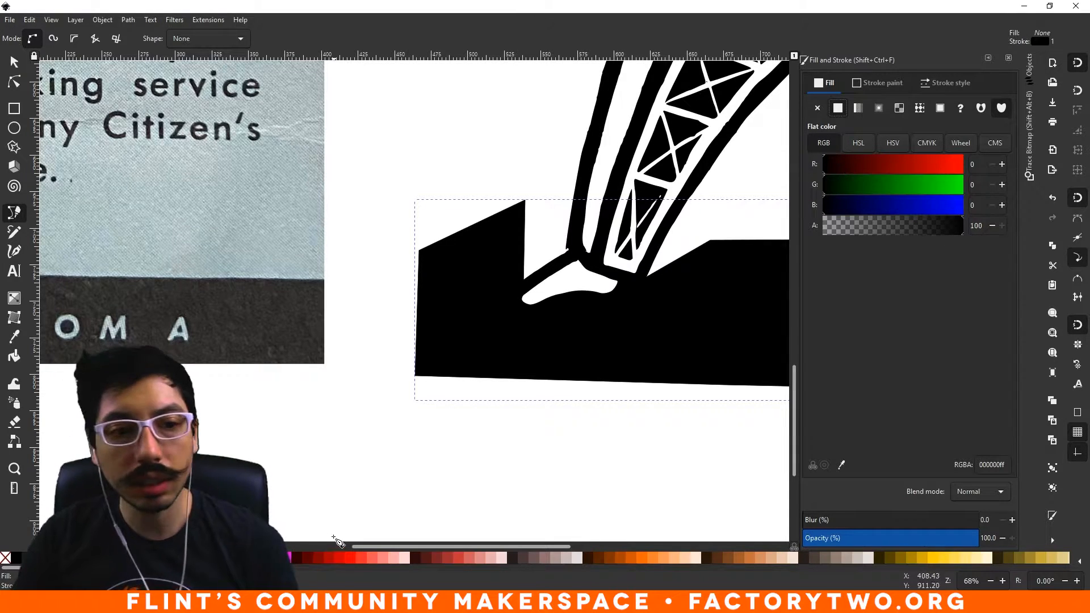
pyautogui.click(156, 558)
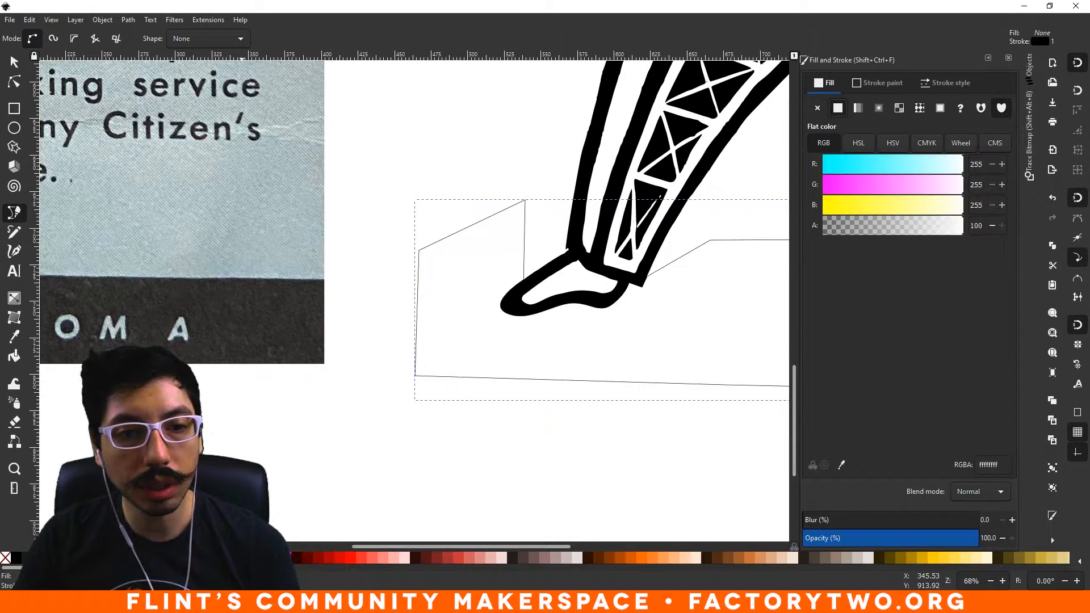
pyautogui.click(889, 82)
pyautogui.click(818, 113)
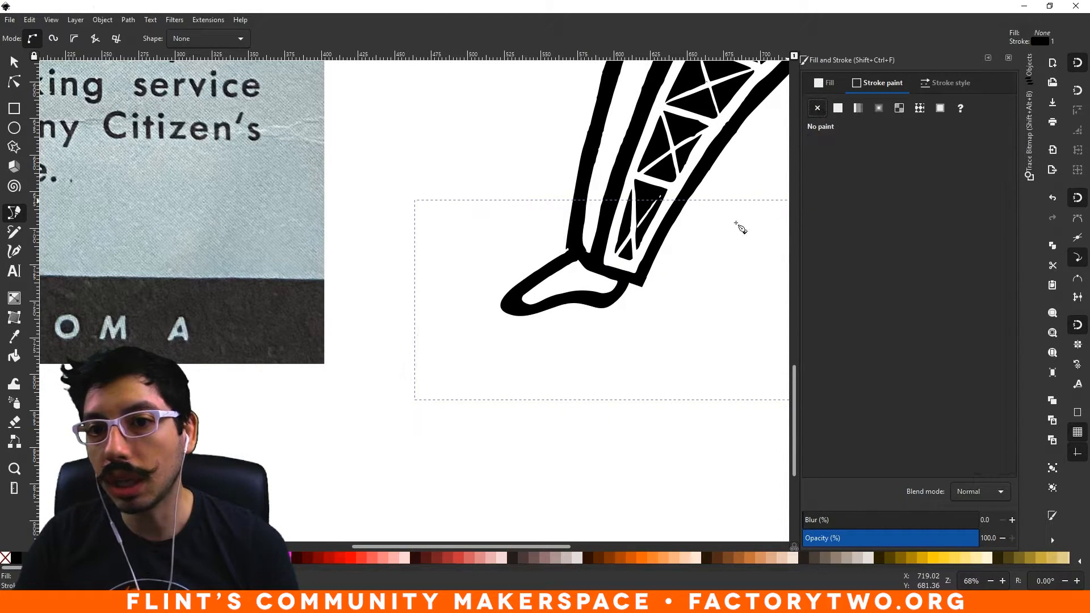
pyautogui.click(713, 446)
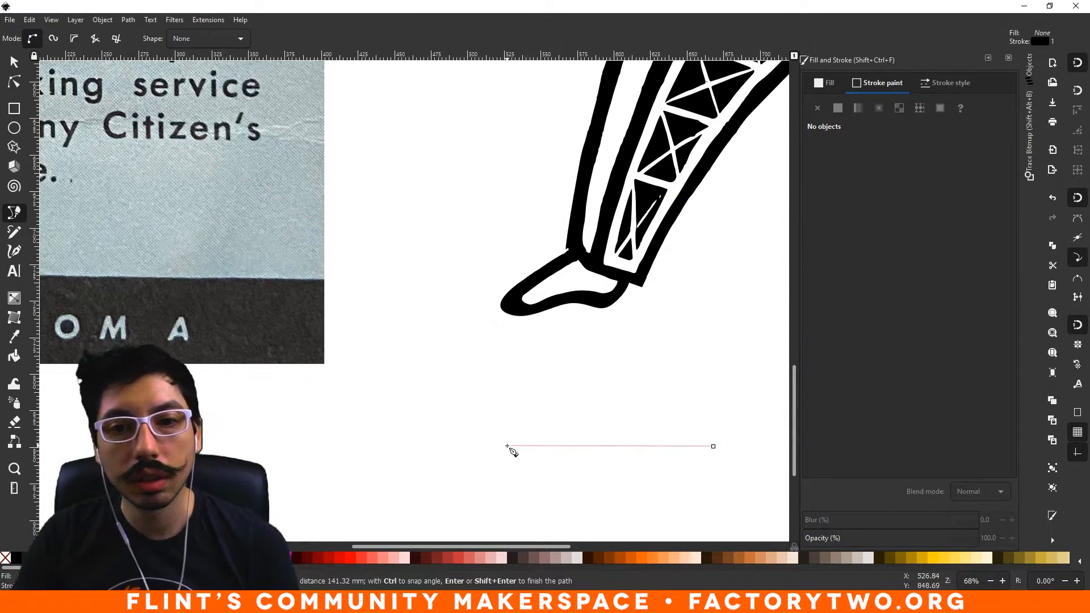
pyautogui.press('Escape')
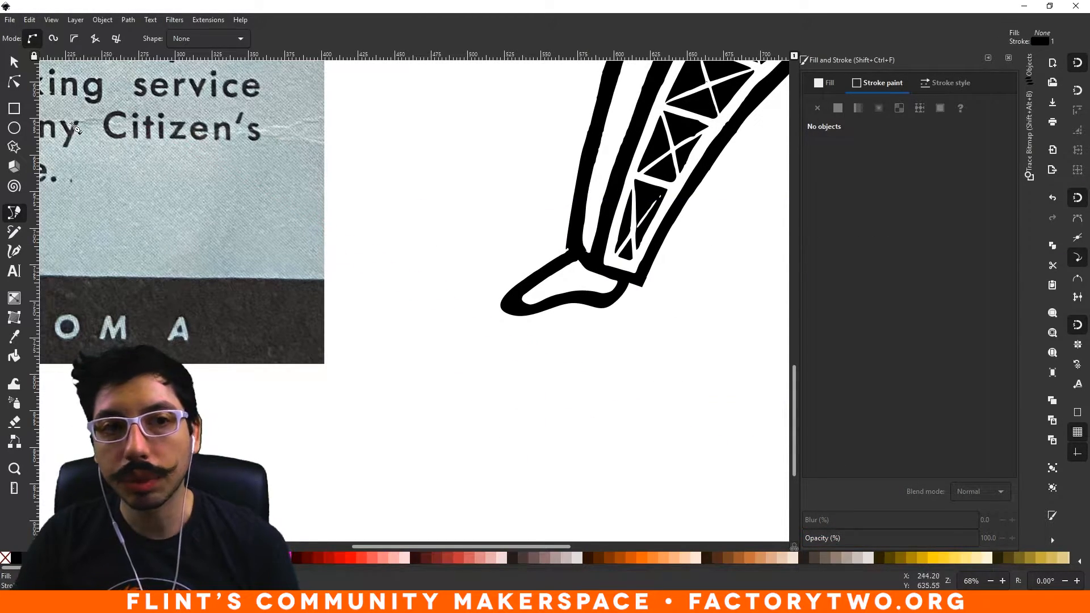
pyautogui.click(12, 66)
pyautogui.moveTo(648, 392); pyautogui.dragTo(489, 402)
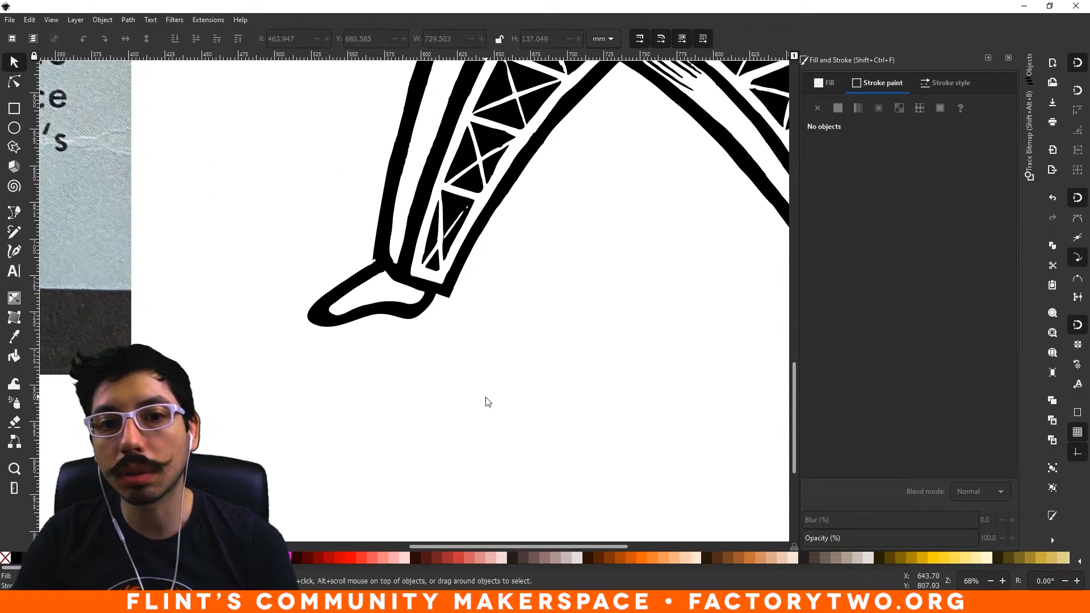
pyautogui.click(1004, 63)
# - Move the white cover shape's node at the left foot's toe inward to about X 532.7 mm to thin the shoe outline
pyautogui.moveTo(628, 263)
pyautogui.mouseDown()
pyautogui.moveTo(679, 299)
pyautogui.moveTo(591, 345)
pyautogui.mouseUp()
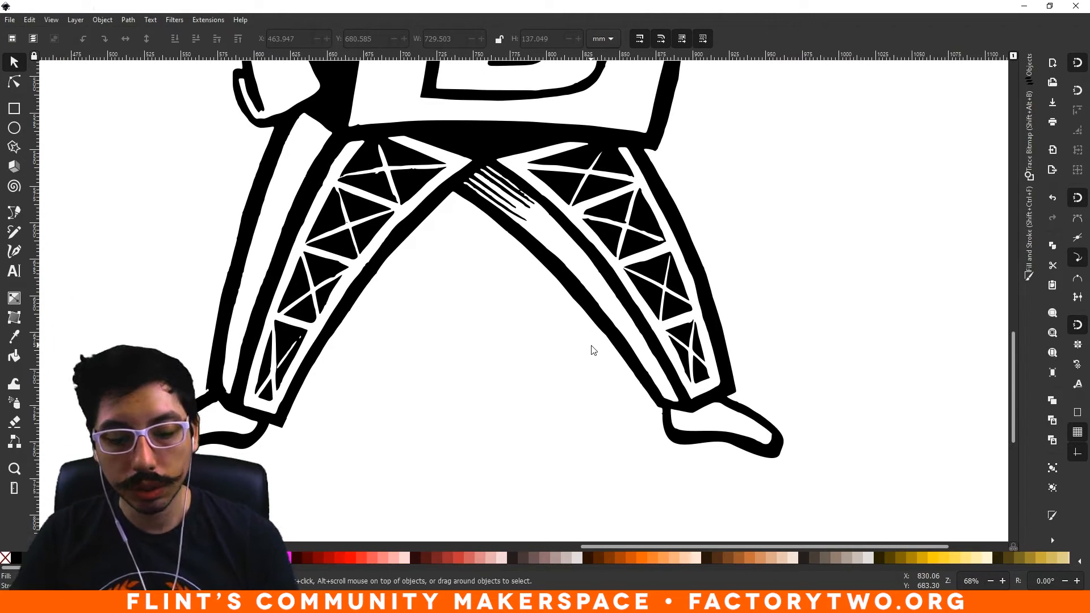
pyautogui.keyDown('ctrl'); pyautogui.scroll(-3, 590, 346); pyautogui.keyUp('ctrl')
pyautogui.keyDown('ctrl'); pyautogui.scroll(2, 621, 343); pyautogui.keyUp('ctrl')
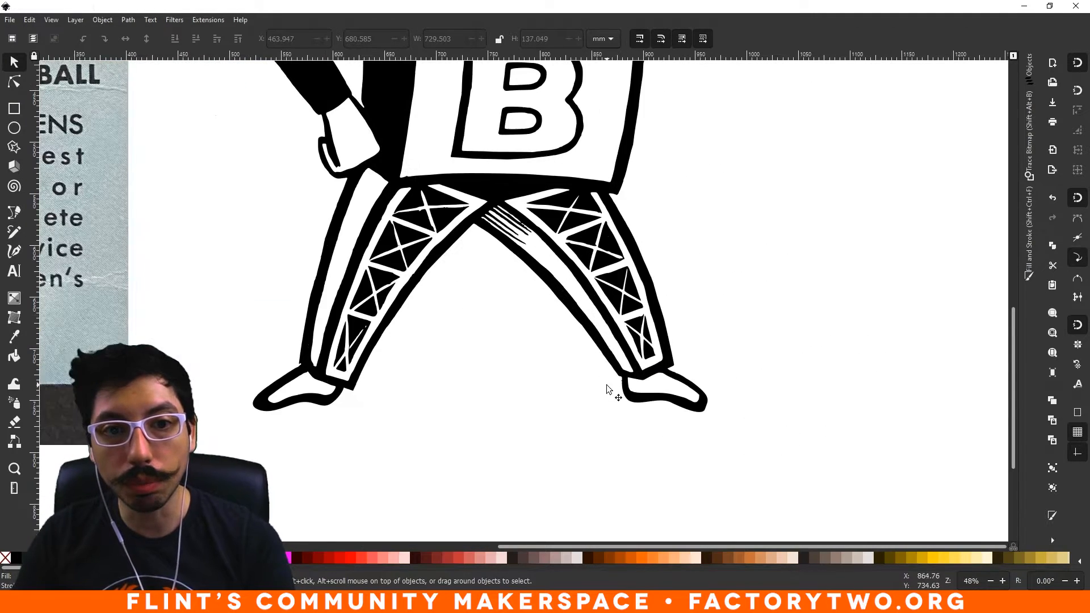
pyautogui.click(14, 82)
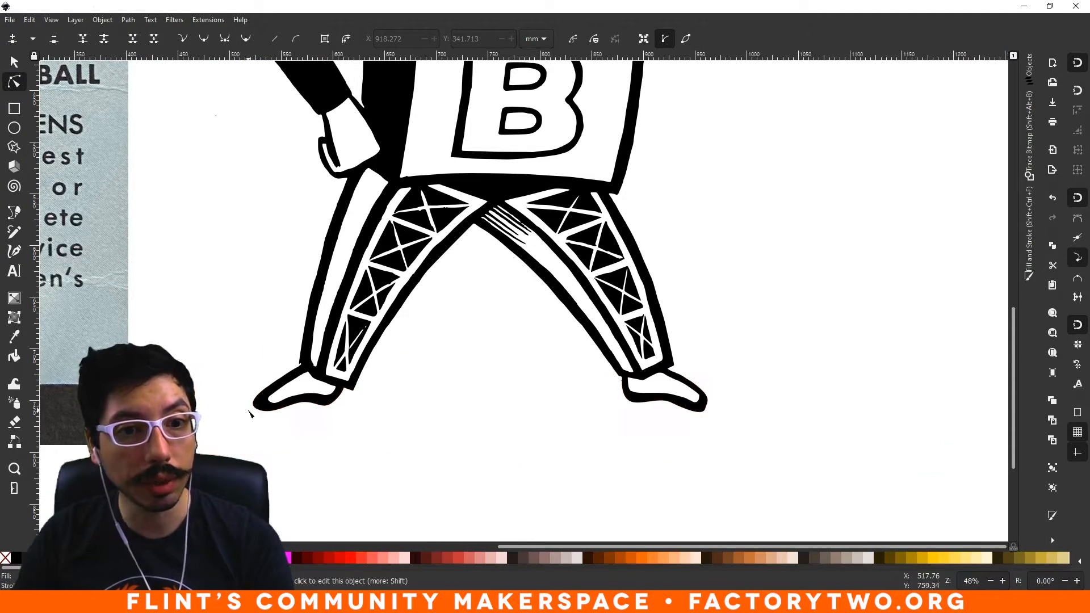
pyautogui.click(259, 413)
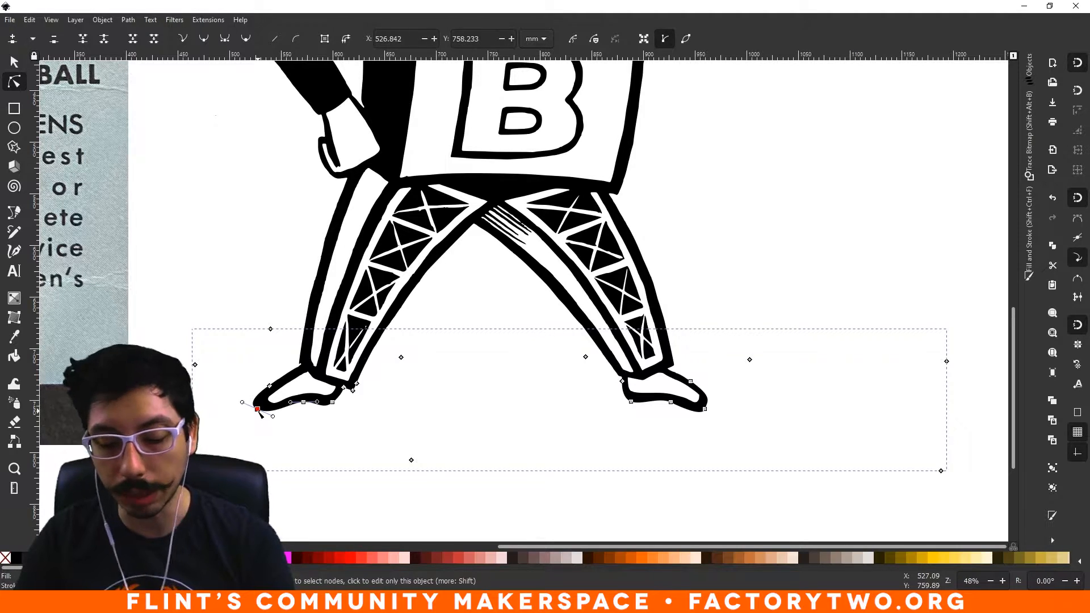
pyautogui.click(258, 410)
pyautogui.moveTo(260, 412); pyautogui.dragTo(278, 415)
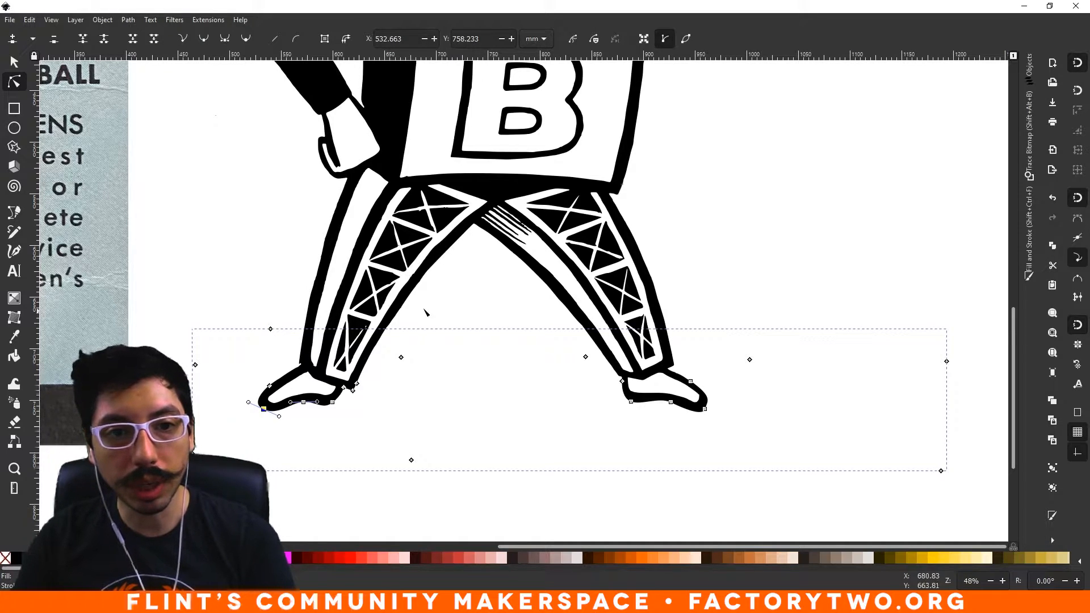